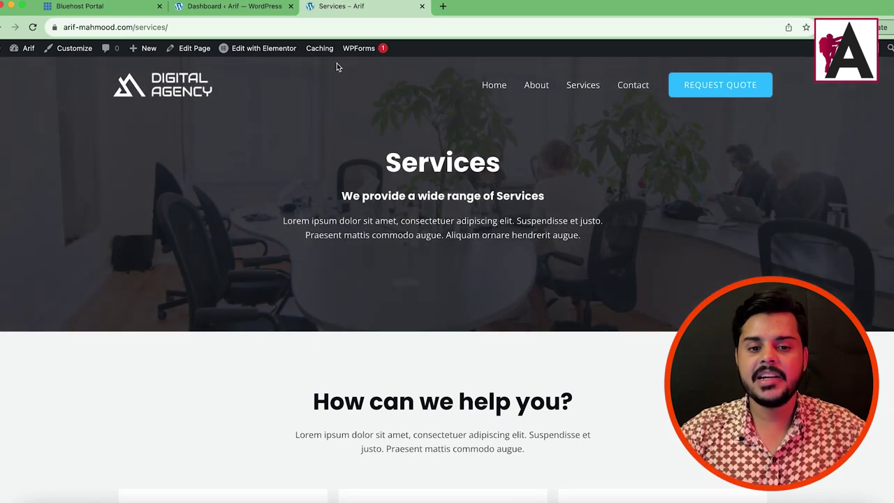
# Step: Open the site's Contact page and examine its consultation form and Get In Touch details
pyautogui.click(634, 87)
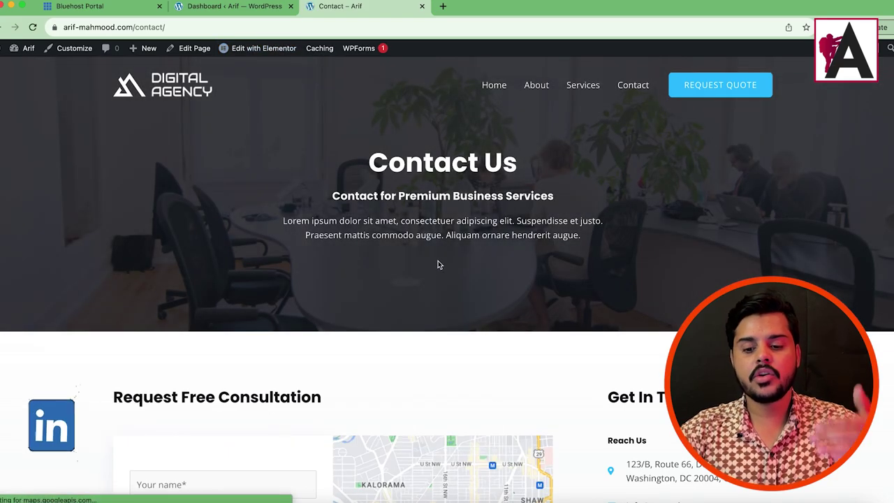
pyautogui.scroll(-3, 438, 266)
pyautogui.scroll(-2, 601, 294)
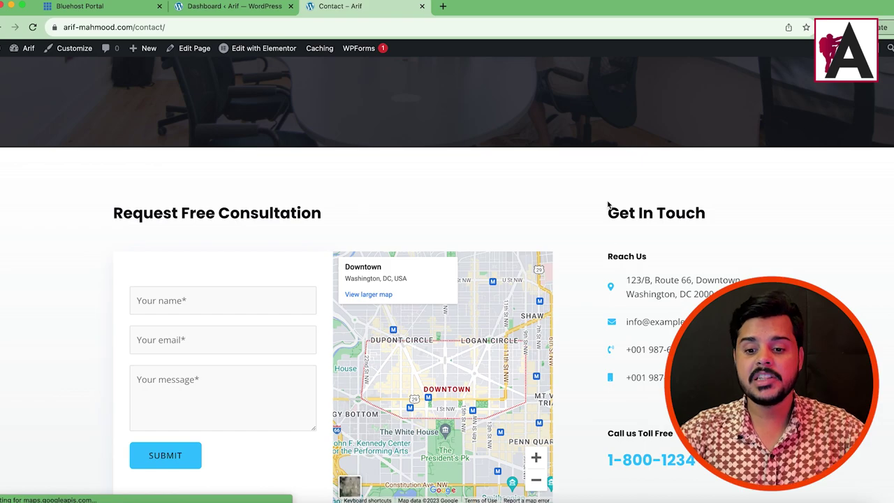
pyautogui.moveTo(606, 204); pyautogui.dragTo(698, 381)
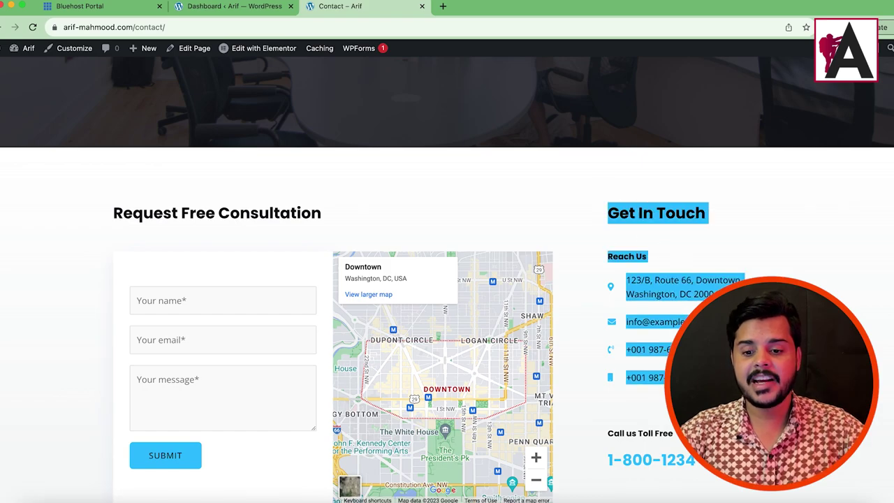
pyautogui.click(155, 300)
pyautogui.moveTo(214, 144); pyautogui.dragTo(305, 191)
pyautogui.scroll(5, 305, 191)
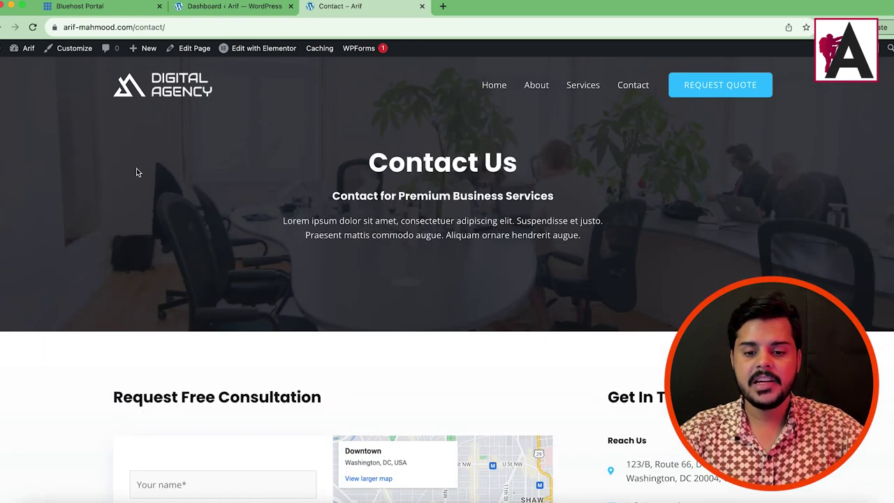
# Step: Go to the site's home page and view the Appearance options in the WordPress dashboard
pyautogui.click(489, 88)
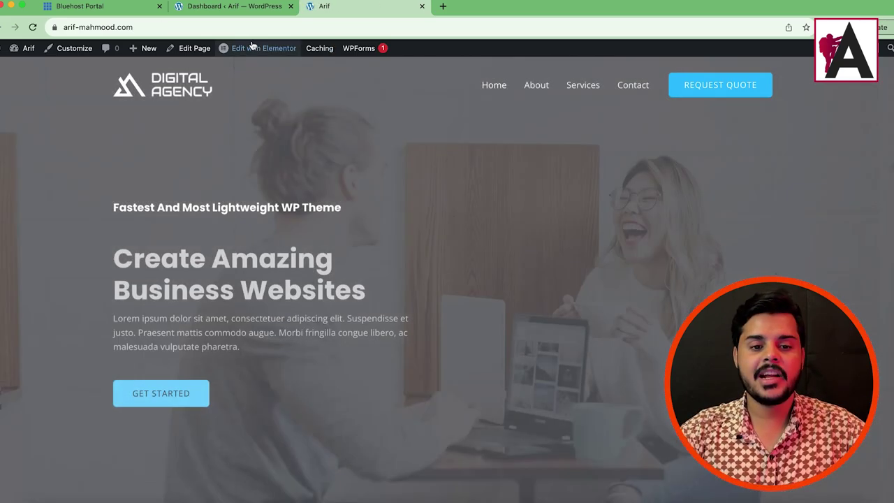
pyautogui.moveTo(254, 49)
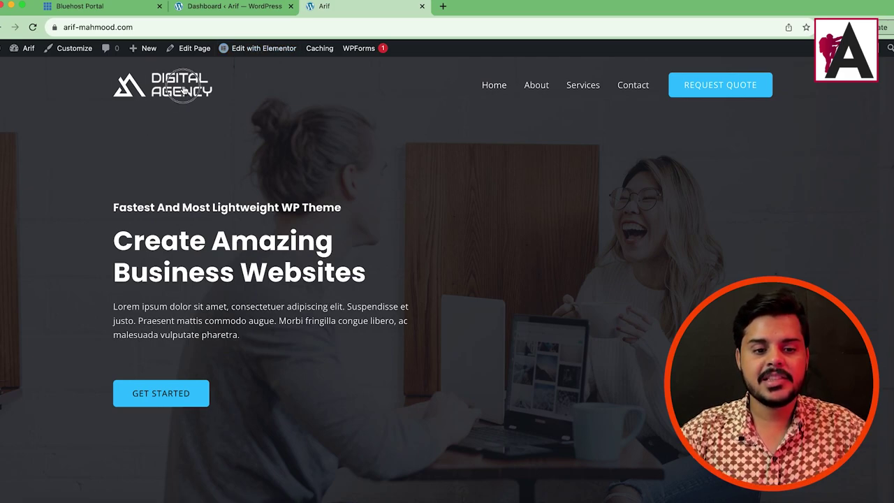
pyautogui.click(227, 8)
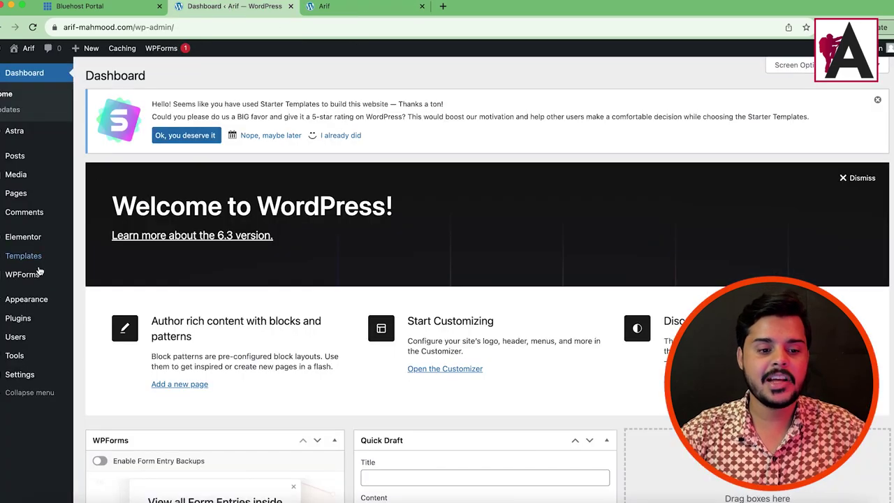
pyautogui.moveTo(38, 299)
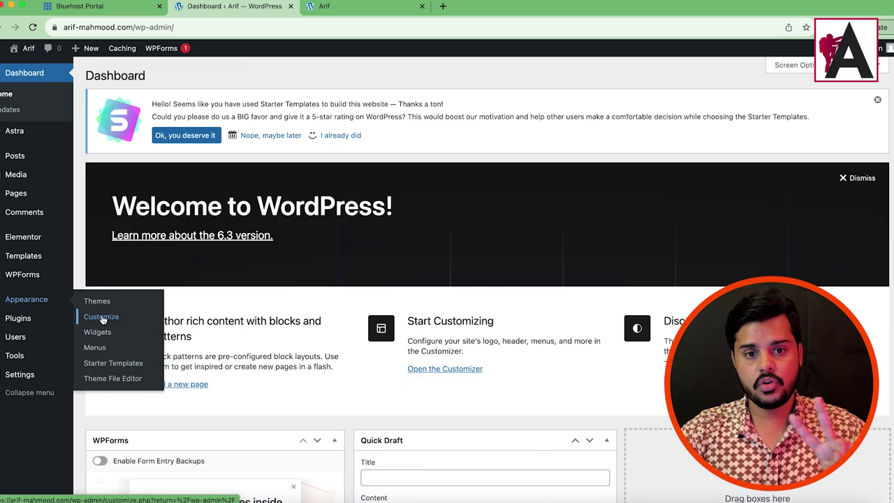
# Step: Return to the live home page and examine its sections down to the footer
pyautogui.click(326, 6)
pyautogui.scroll(-15, 371, 338)
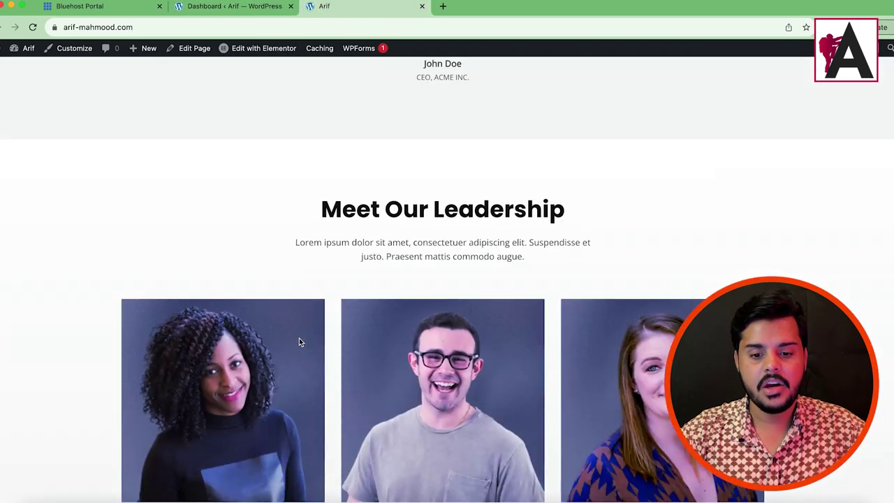
pyautogui.scroll(-15, 299, 341)
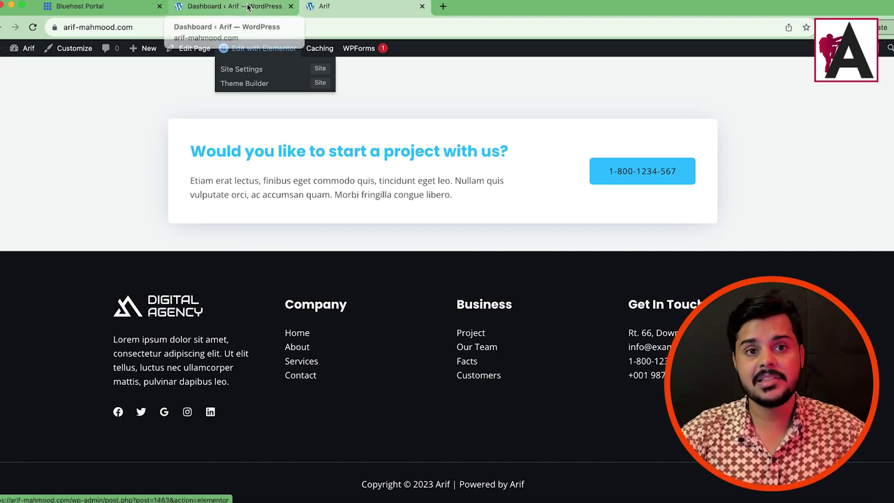
pyautogui.scroll(15, 661, 319)
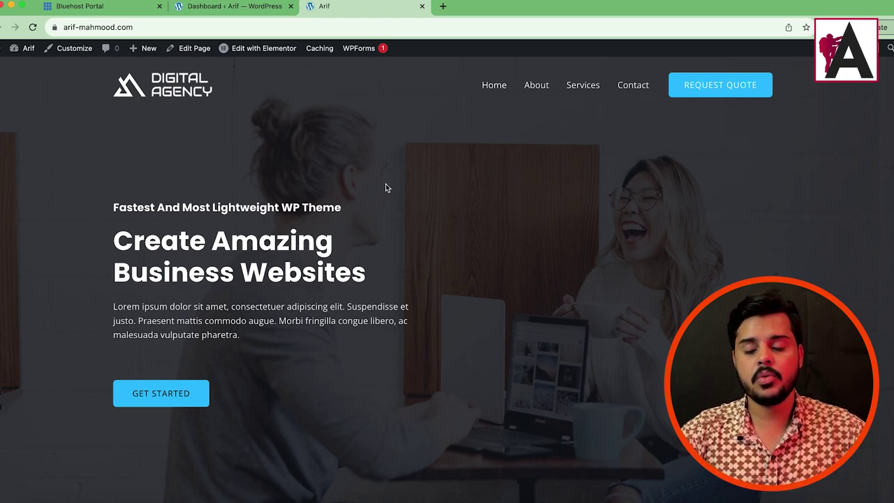
# Step: Open the home page for editing in Elementor and close the What's New pop-ups and the Navigator
pyautogui.click(268, 52)
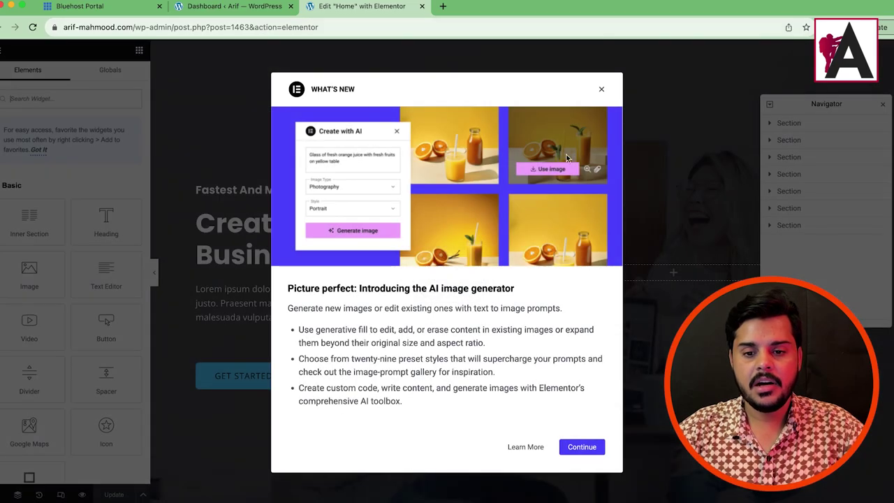
pyautogui.click(604, 90)
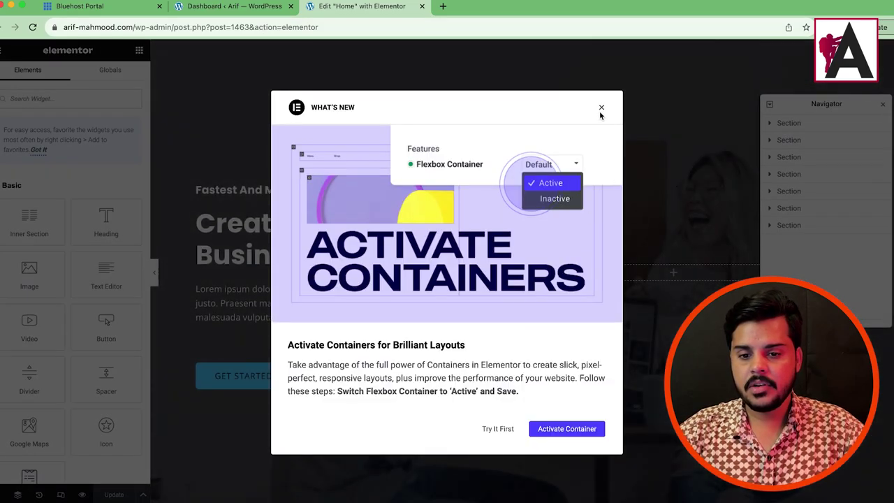
pyautogui.click(603, 111)
pyautogui.click(883, 106)
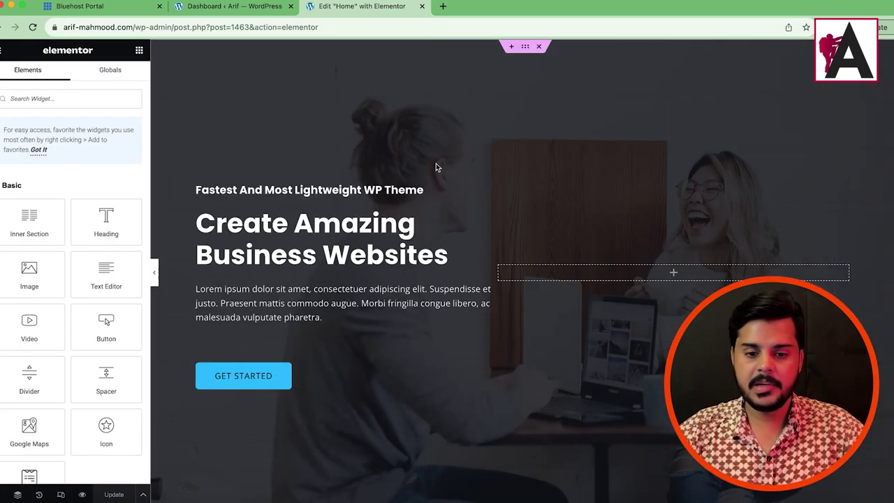
# Step: Examine the editable home page sections from the hero to Meet Our Leadership
pyautogui.scroll(-4, 759, 231)
pyautogui.scroll(4, 746, 219)
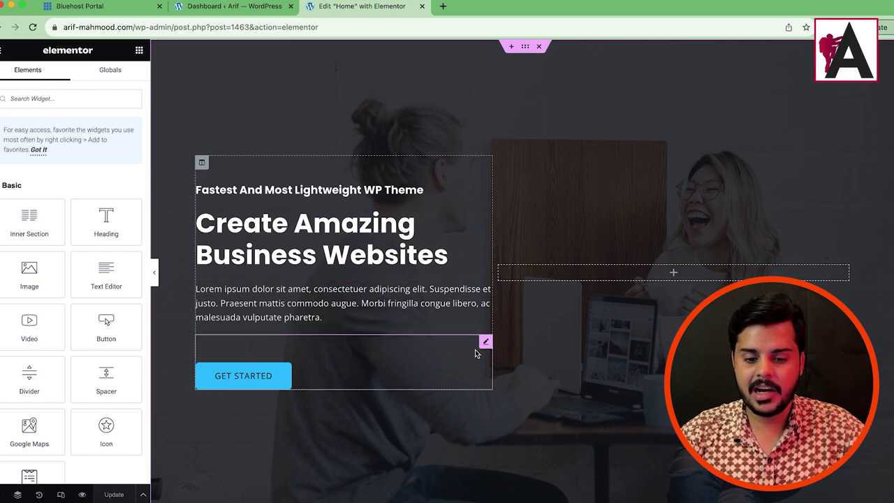
pyautogui.scroll(-5, 483, 346)
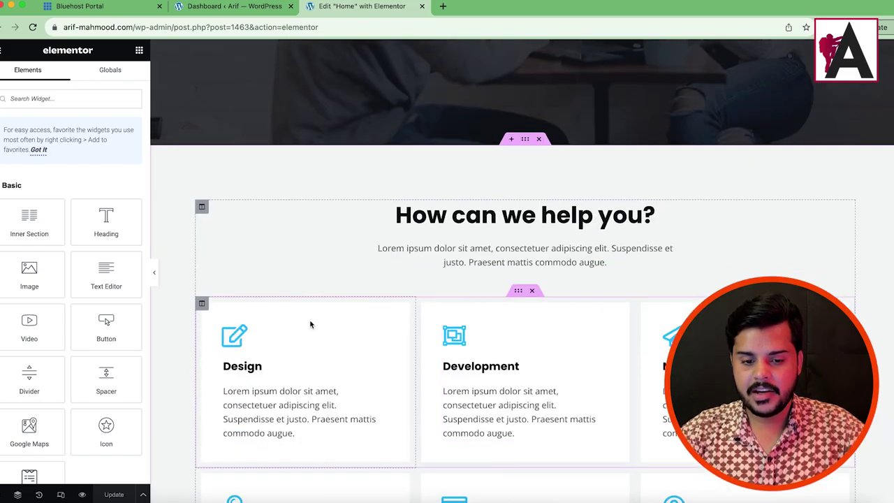
pyautogui.scroll(-5, 469, 357)
pyautogui.scroll(-15, 469, 357)
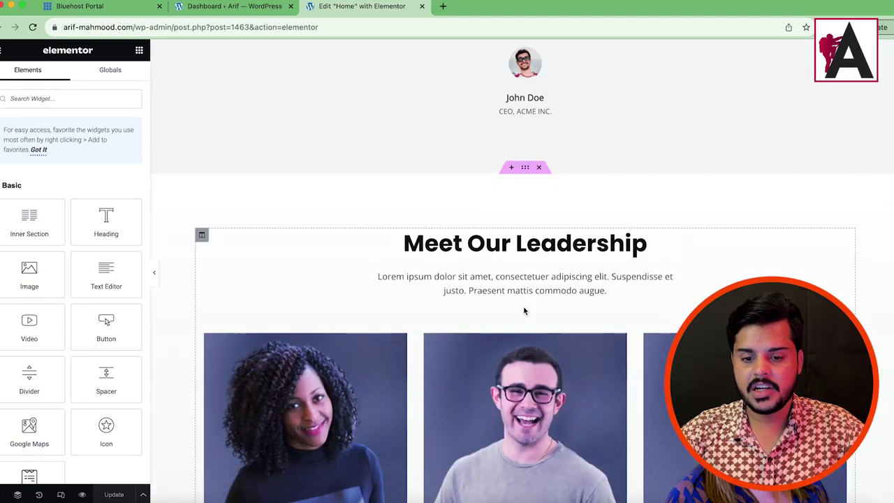
pyautogui.scroll(20, 511, 289)
pyautogui.scroll(4, 501, 282)
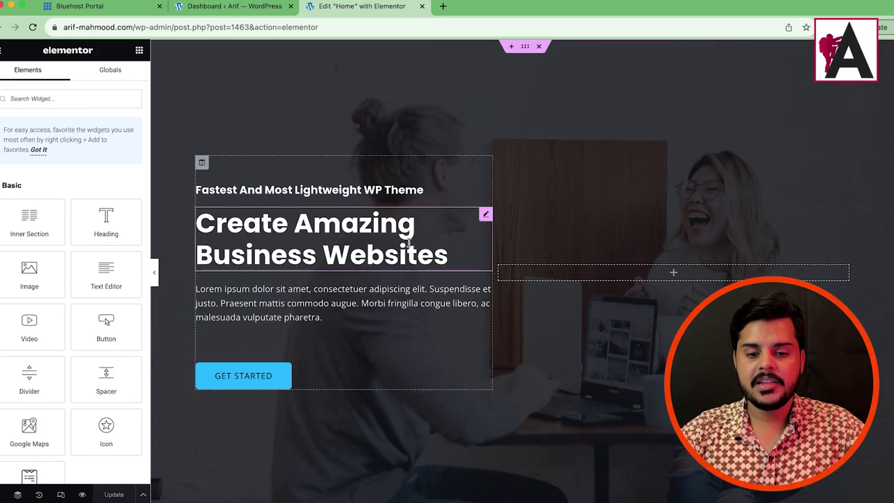
# Step: Select the small hero heading above "Create Amazing Business Websites", try centre, right and justified alignment, and set it to left
pyautogui.click(345, 193)
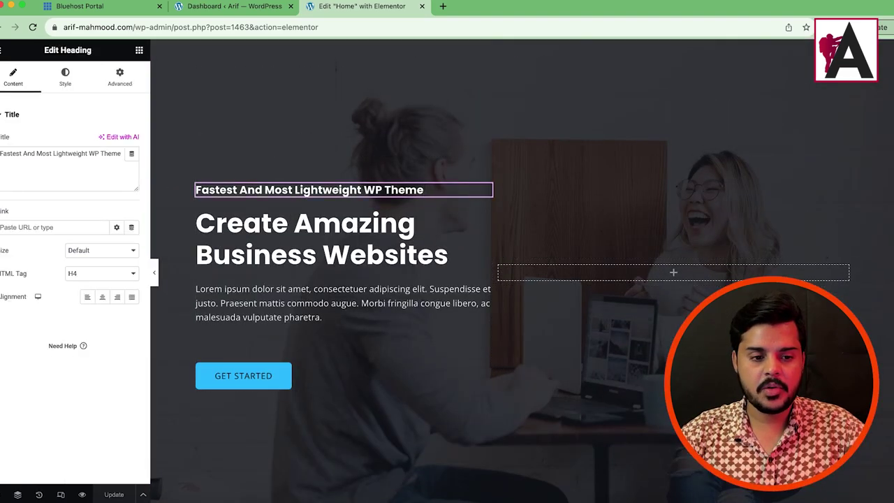
pyautogui.moveTo(80, 155); pyautogui.dragTo(2, 154)
pyautogui.click(77, 156)
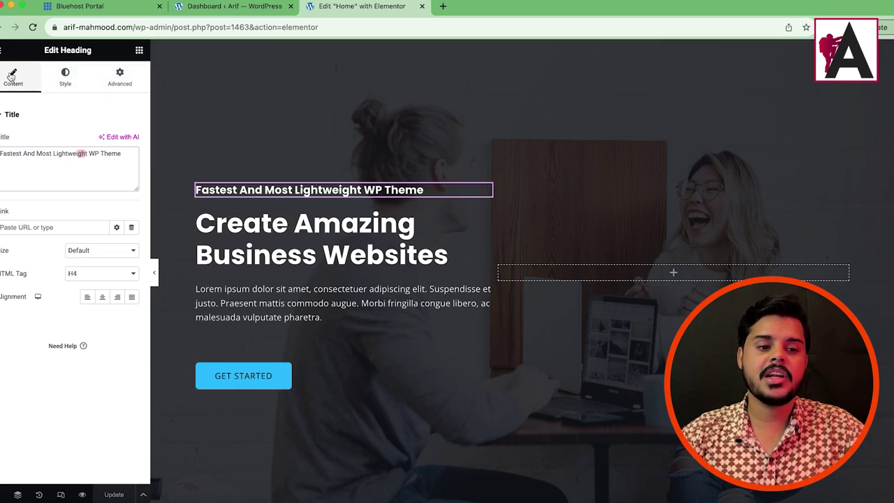
pyautogui.click(102, 297)
pyautogui.click(118, 297)
pyautogui.click(131, 296)
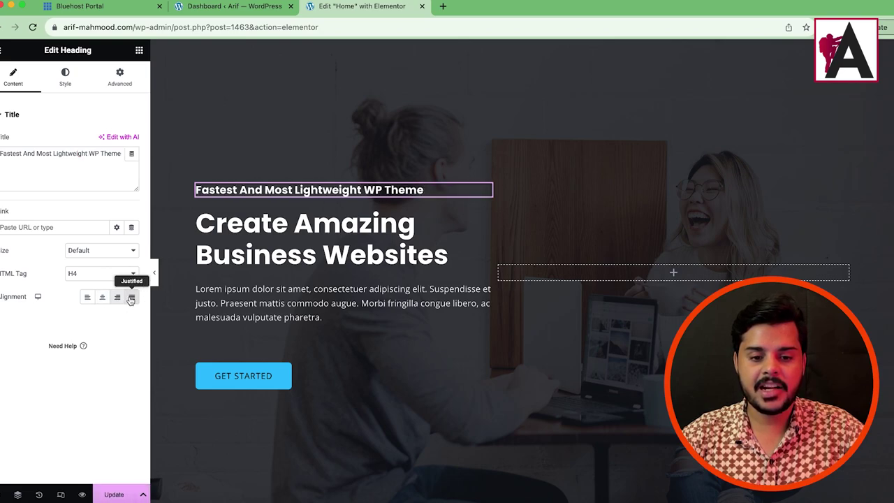
pyautogui.click(85, 298)
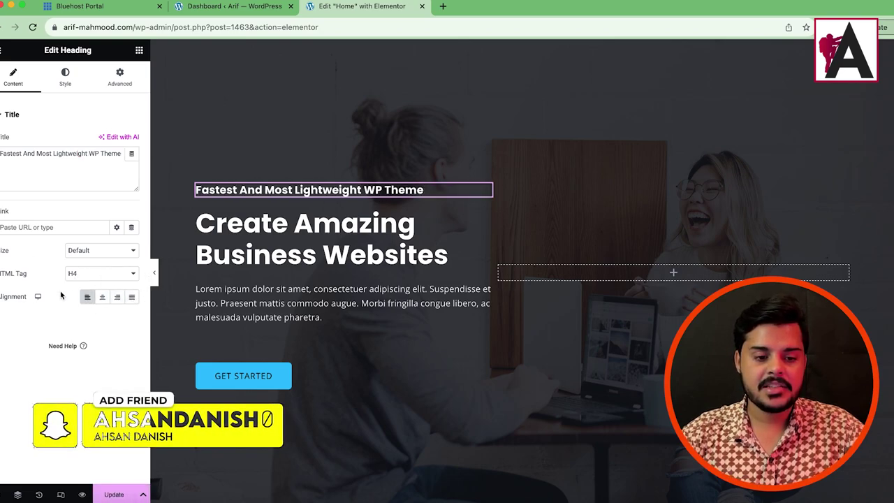
# Step: Replace the small hero heading's title with "The Complete Astra Theme Designing"
pyautogui.tripleClick(72, 158)
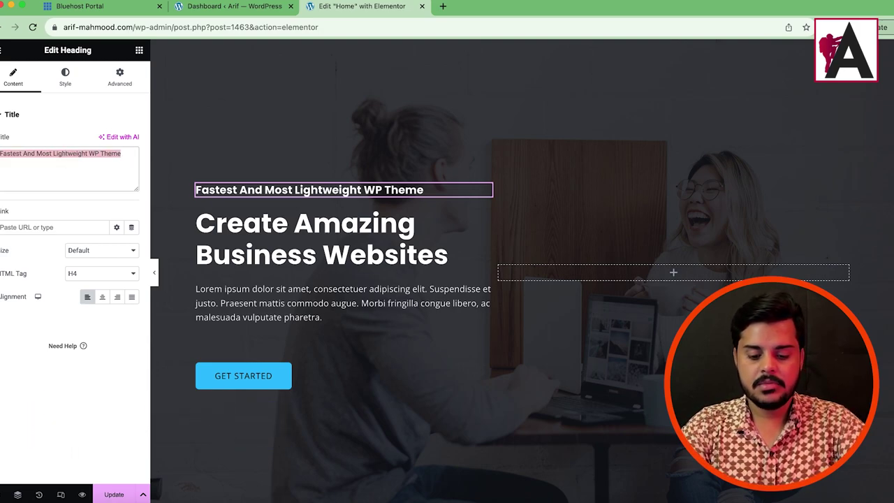
pyautogui.write('The')
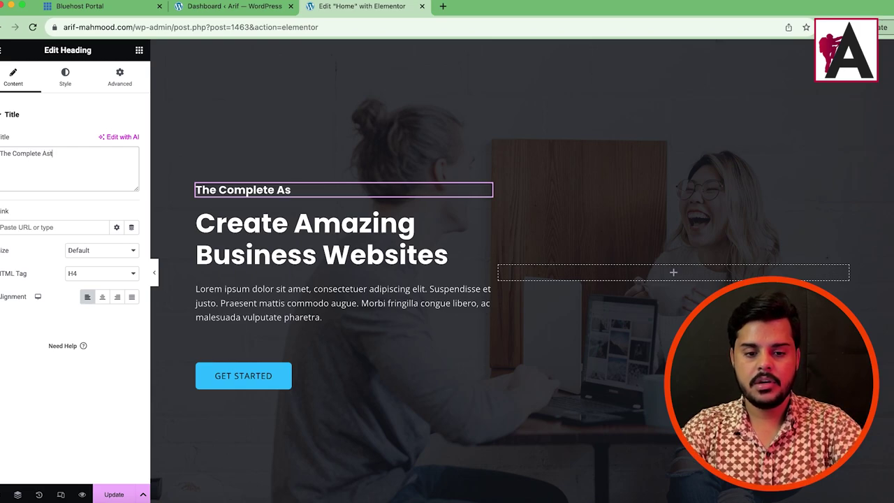
pyautogui.write('Complete Astra Theme Designing')
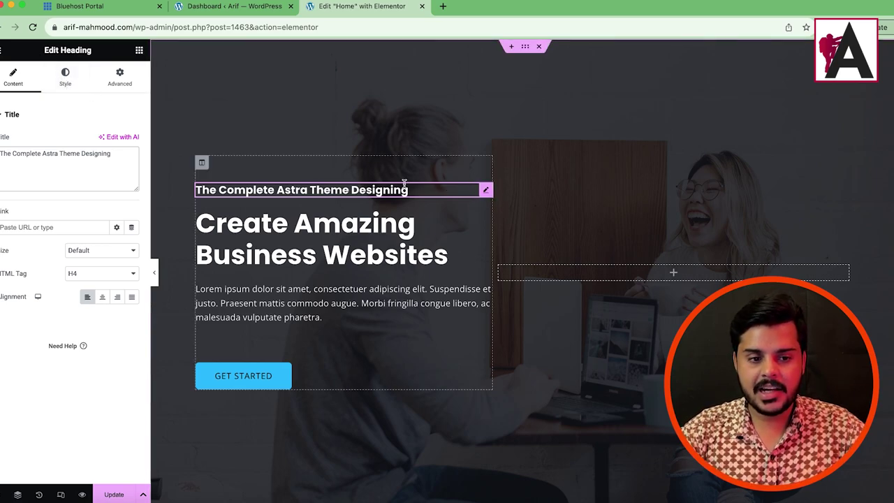
# Step: Set the small hero heading's text color to cyan (#32D6F1)
pyautogui.click(58, 89)
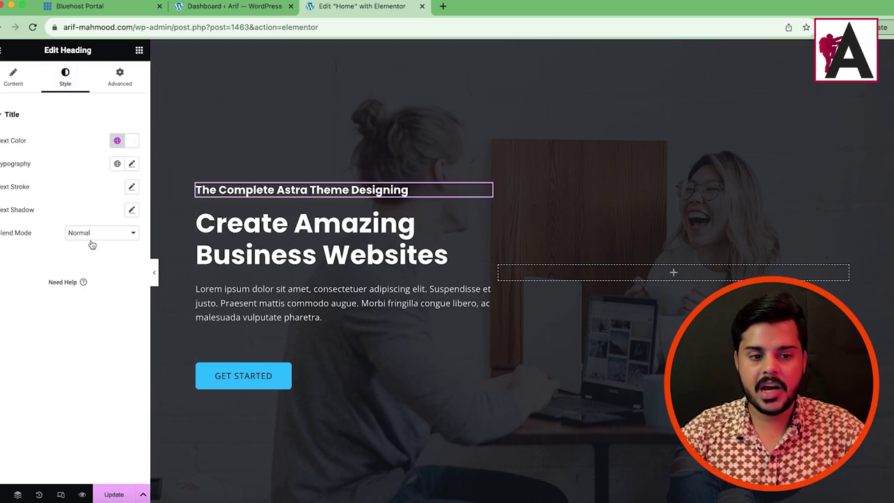
pyautogui.click(131, 141)
pyautogui.click(175, 189)
pyautogui.moveTo(175, 189); pyautogui.dragTo(68, 180)
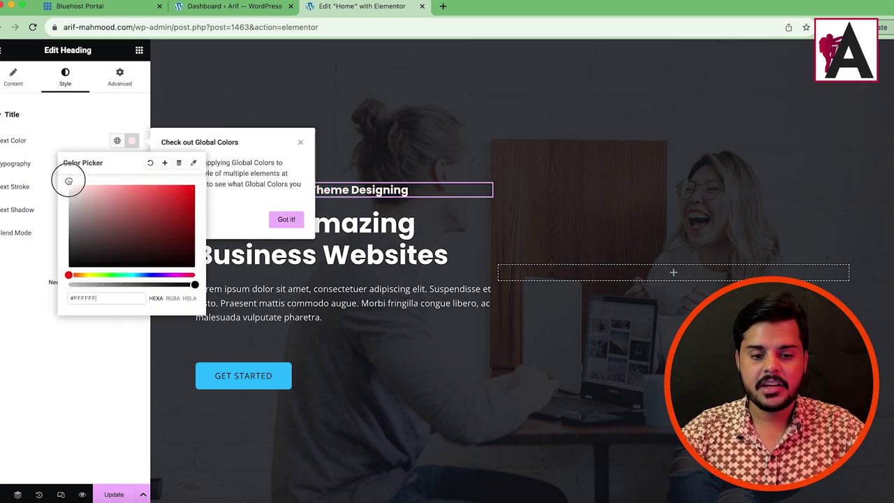
pyautogui.moveTo(102, 275); pyautogui.dragTo(135, 275)
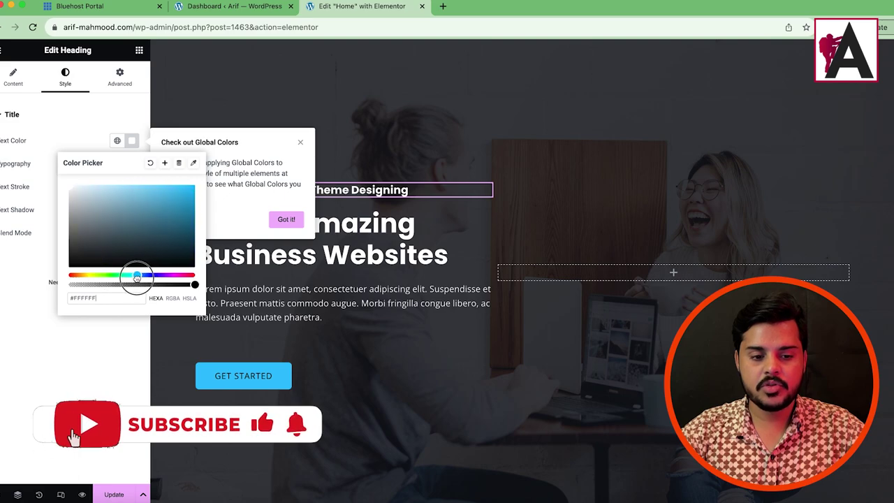
pyautogui.click(168, 189)
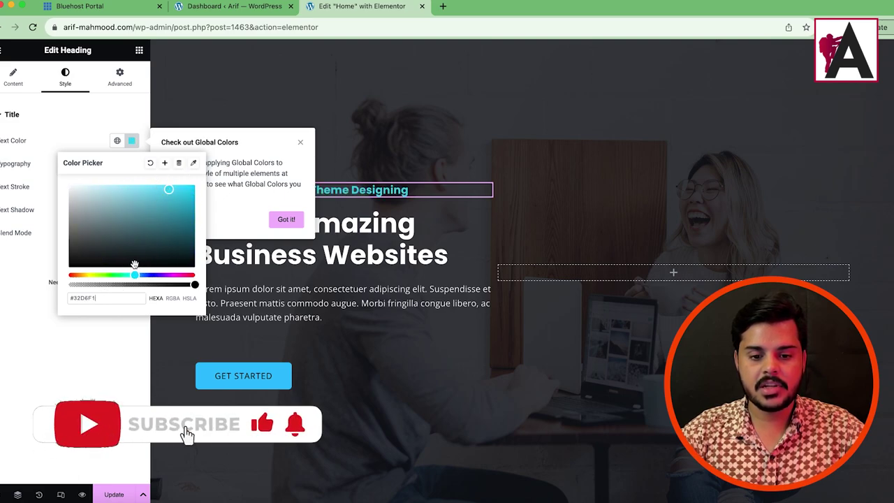
pyautogui.click(46, 360)
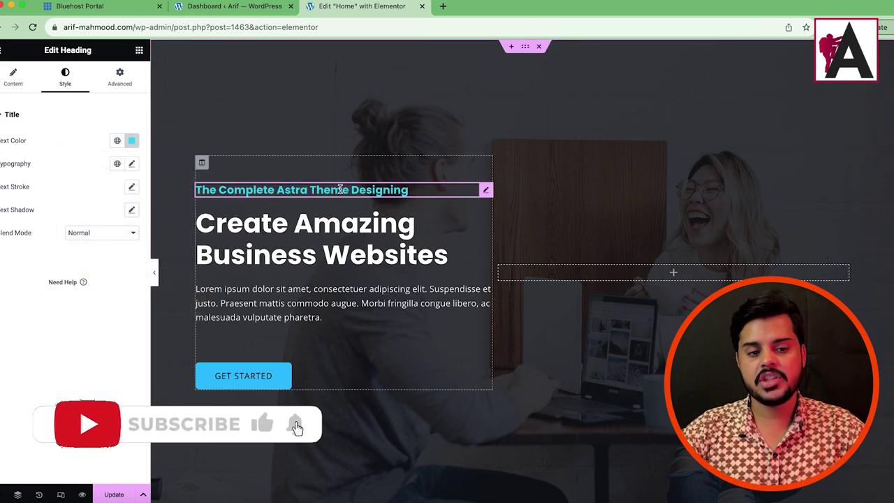
# Step: Try Aguafina Script as the small hero heading's font family and settle on Aldrich
pyautogui.click(132, 164)
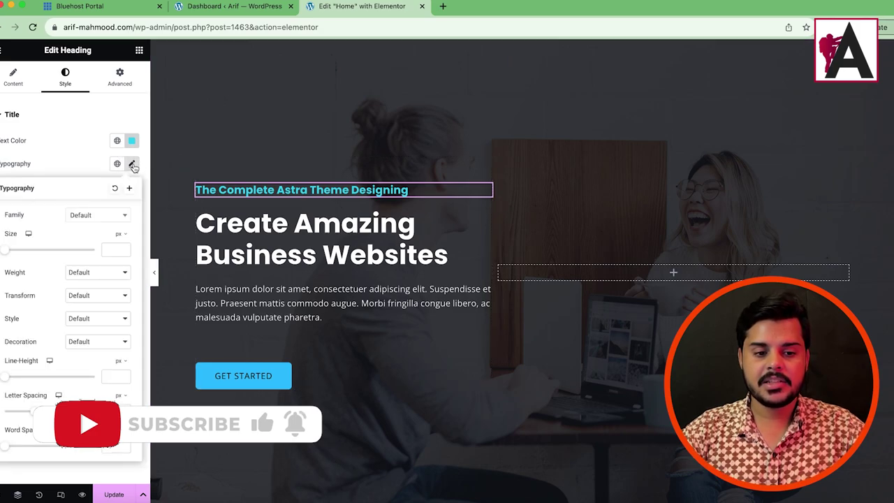
pyautogui.click(90, 218)
pyautogui.scroll(-5, 95, 308)
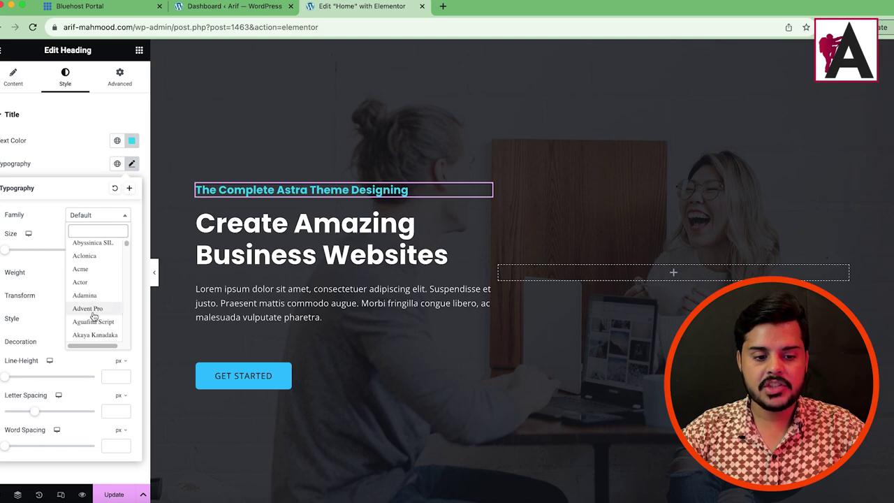
pyautogui.click(96, 323)
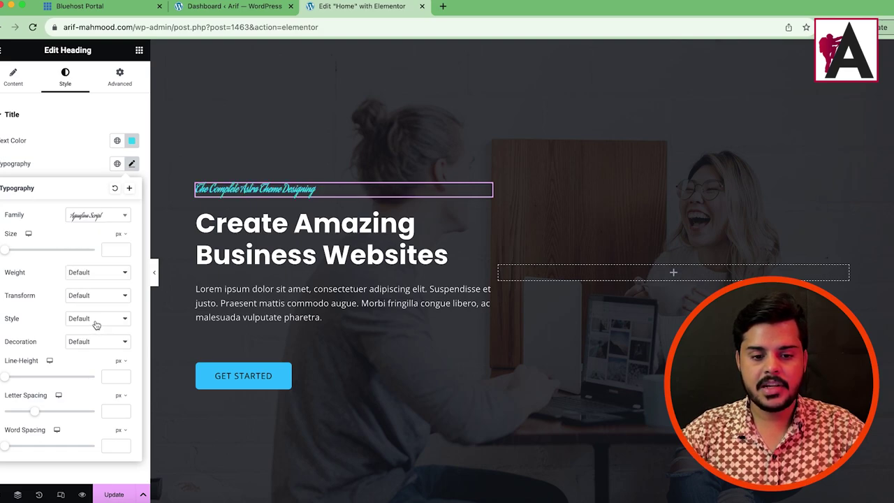
pyautogui.click(95, 216)
pyautogui.scroll(-2, 94, 300)
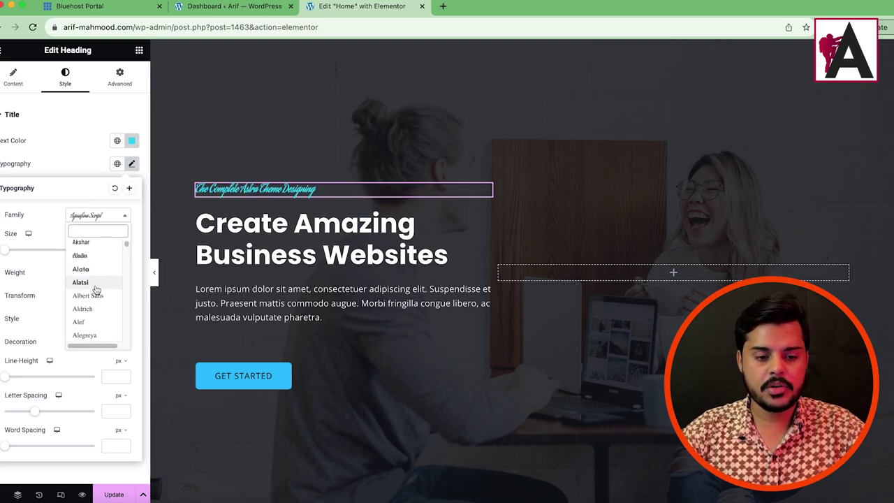
pyautogui.click(95, 308)
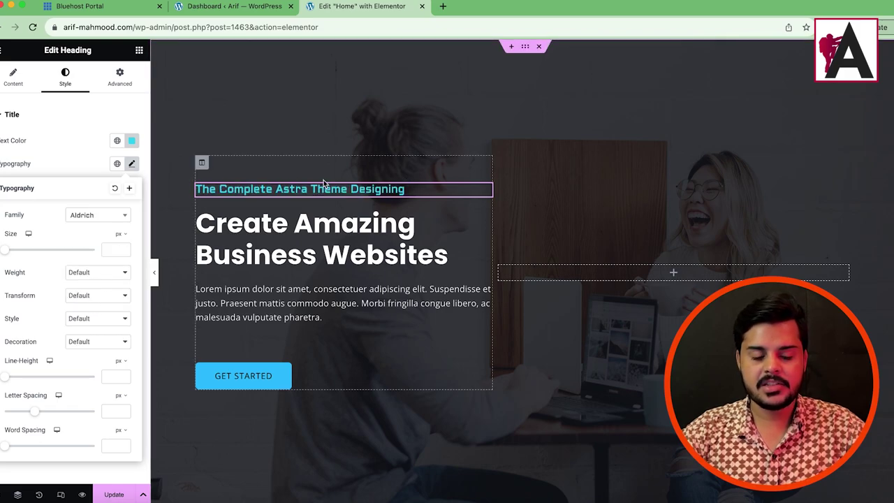
# Step: Finish with the hero heading's typography, select the third image in the Portfolio section for editing and open its image chooser
pyautogui.click(82, 151)
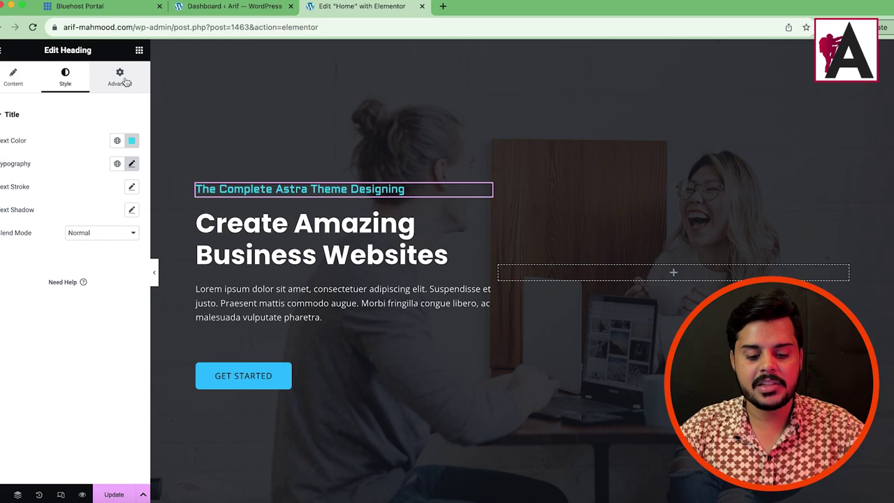
pyautogui.click(14, 82)
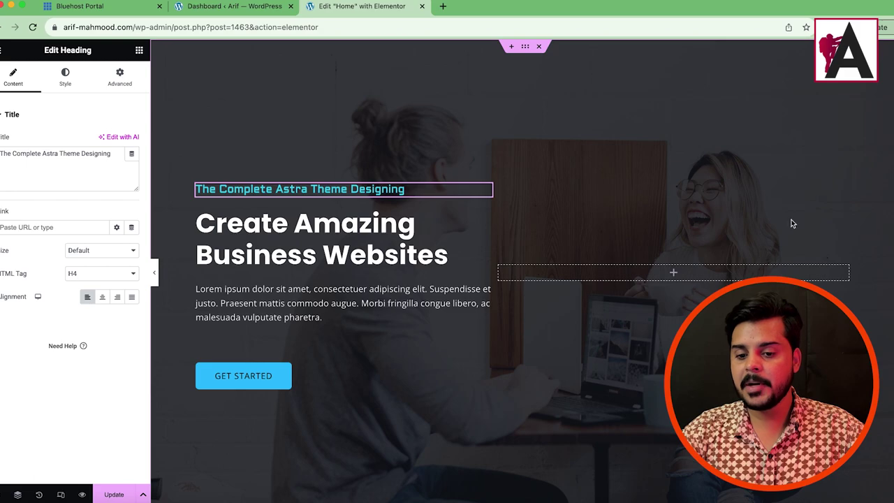
pyautogui.scroll(-15, 752, 211)
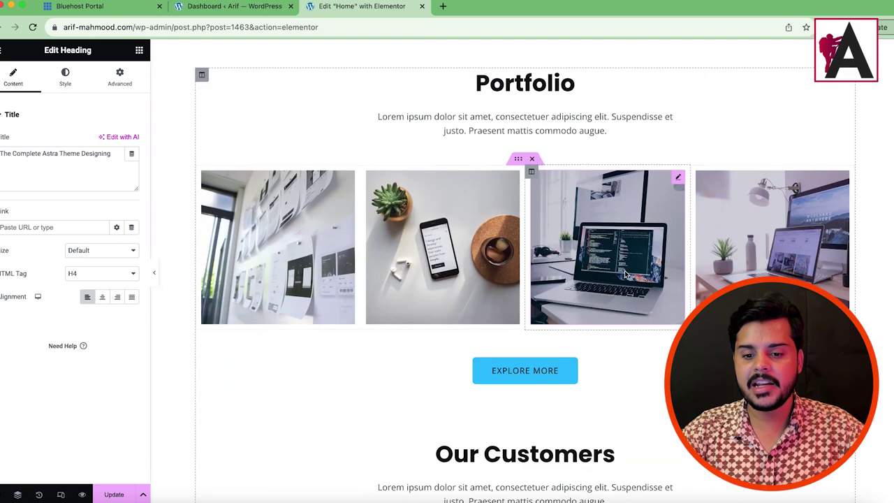
pyautogui.click(678, 177)
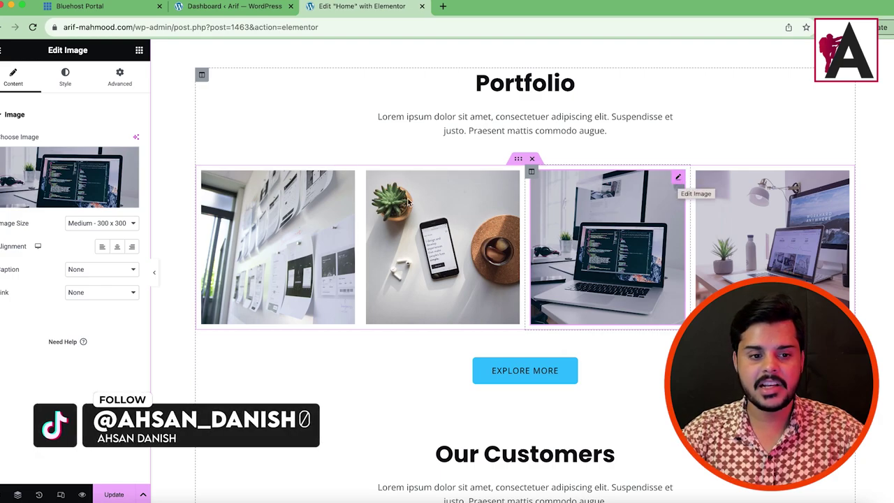
pyautogui.moveTo(94, 178)
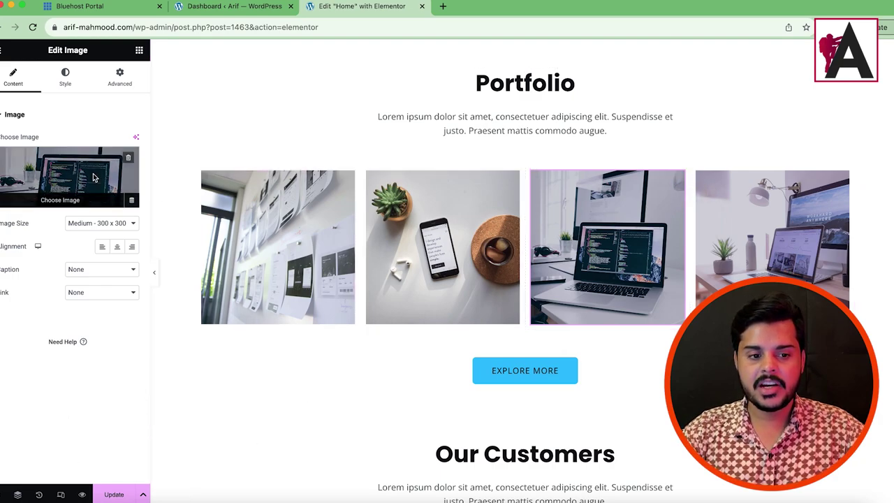
pyautogui.click(95, 178)
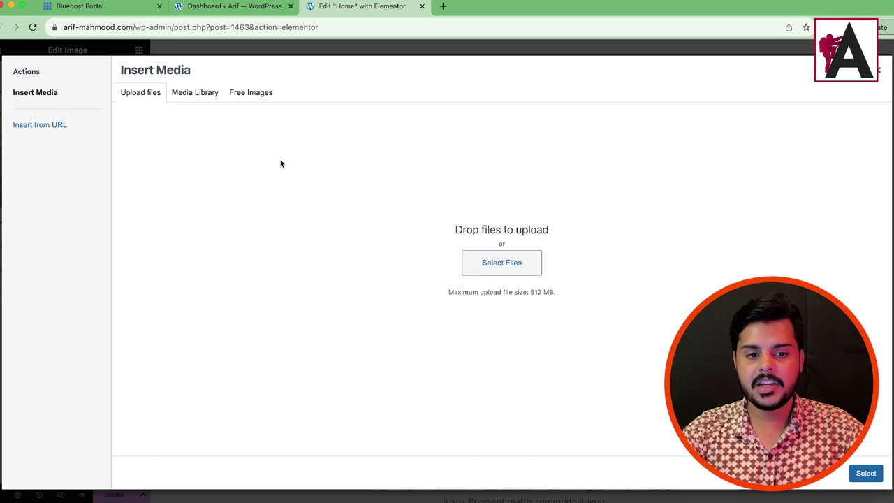
# Step: Look at the computer upload and media library sources, and search the free images for "digital", trying the first result
pyautogui.click(518, 270)
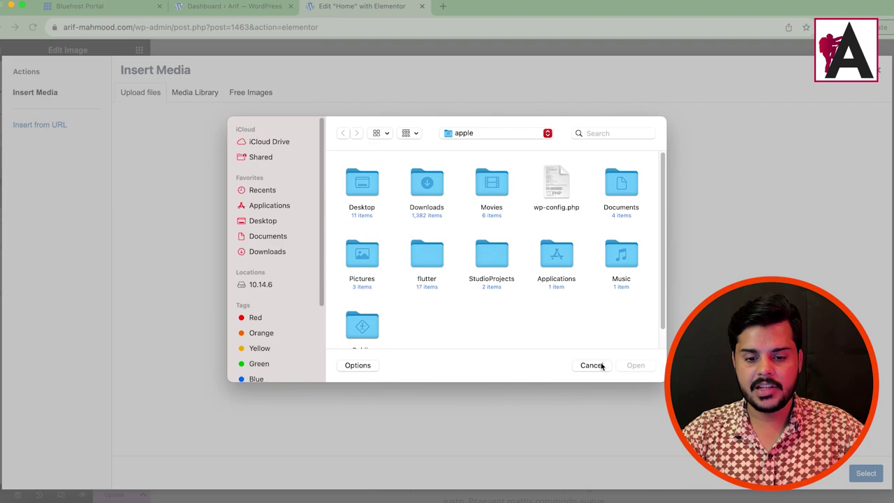
pyautogui.click(593, 366)
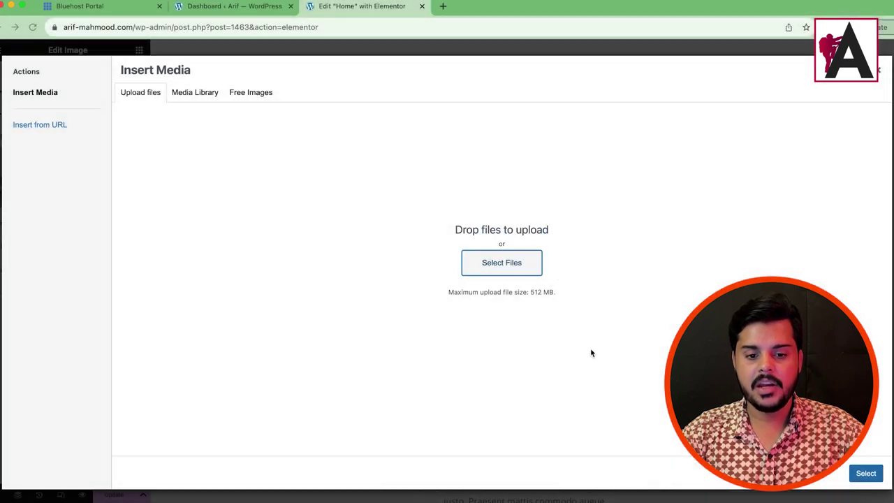
pyautogui.click(200, 96)
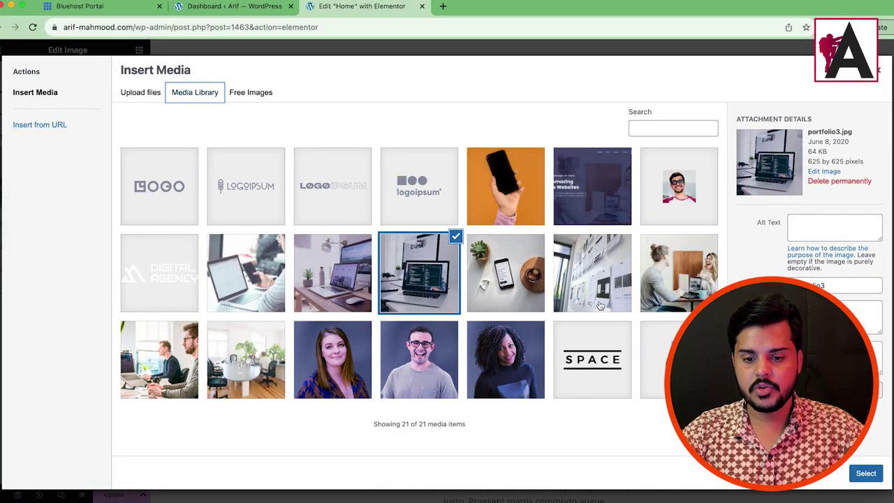
pyautogui.click(246, 96)
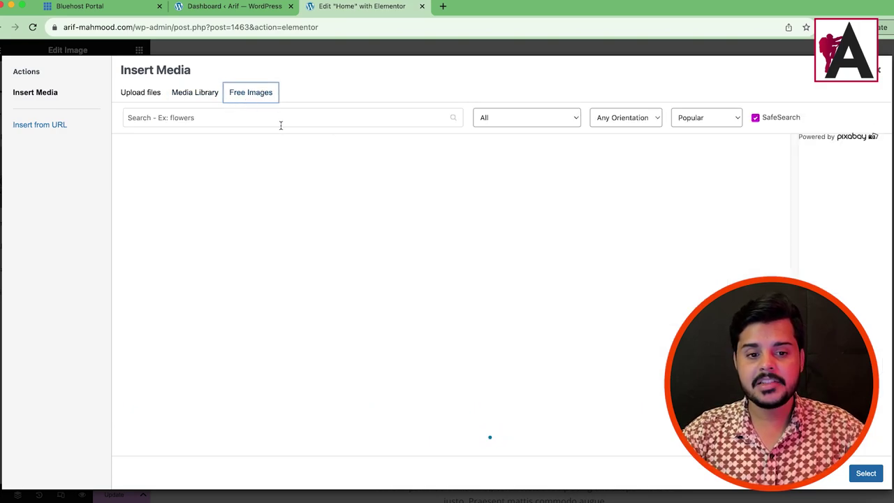
pyautogui.click(275, 120)
pyautogui.write('digital')
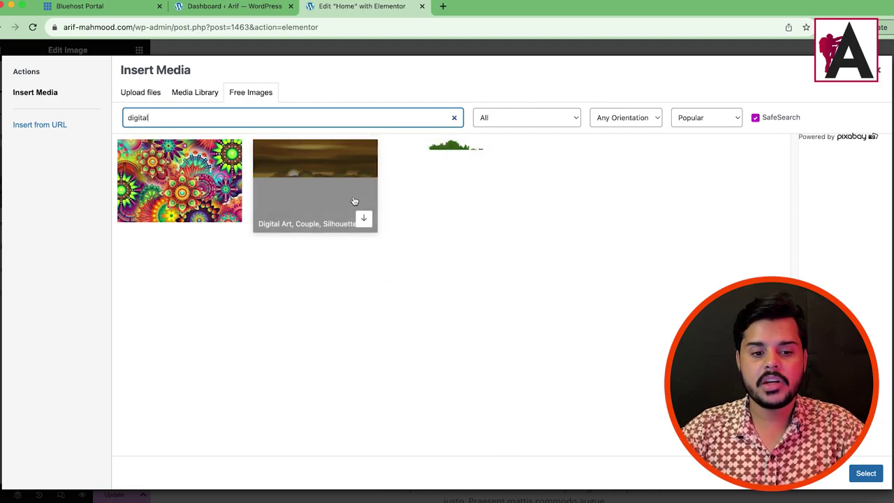
pyautogui.click(201, 182)
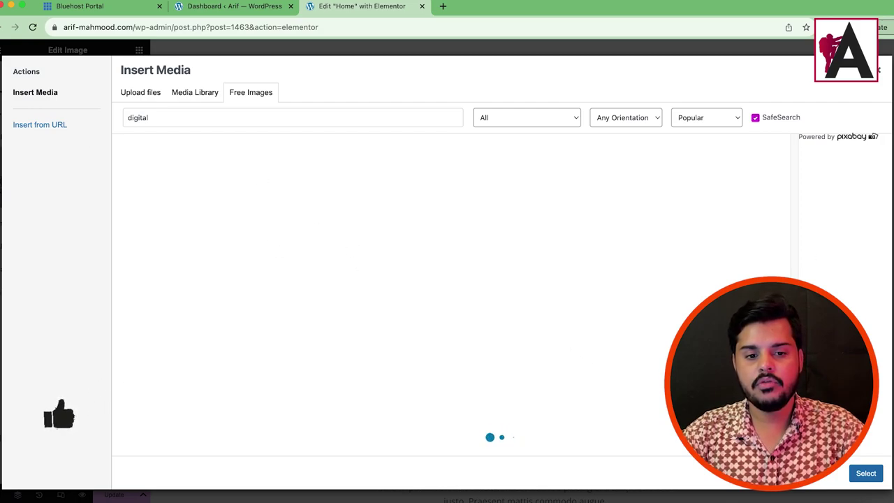
# Step: Replace the third Portfolio image with the office picture about-bg-img.jpg from the media library
pyautogui.click(187, 95)
pyautogui.click(500, 283)
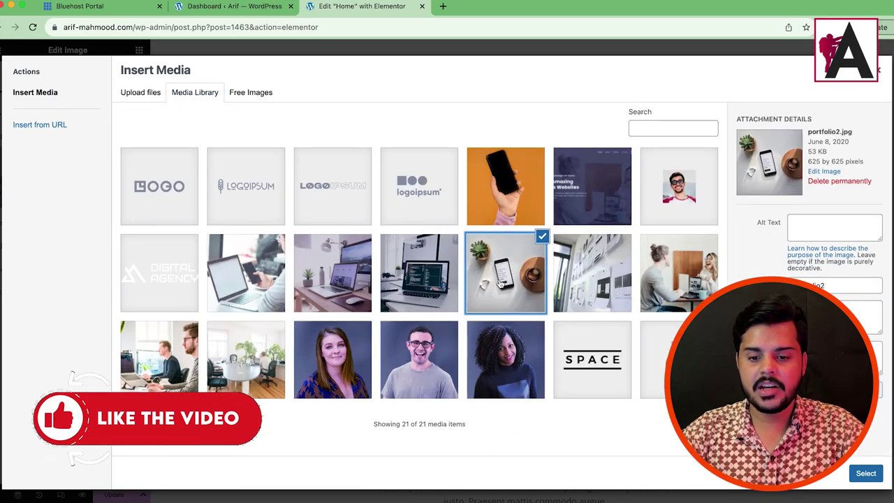
pyautogui.click(243, 356)
pyautogui.click(866, 473)
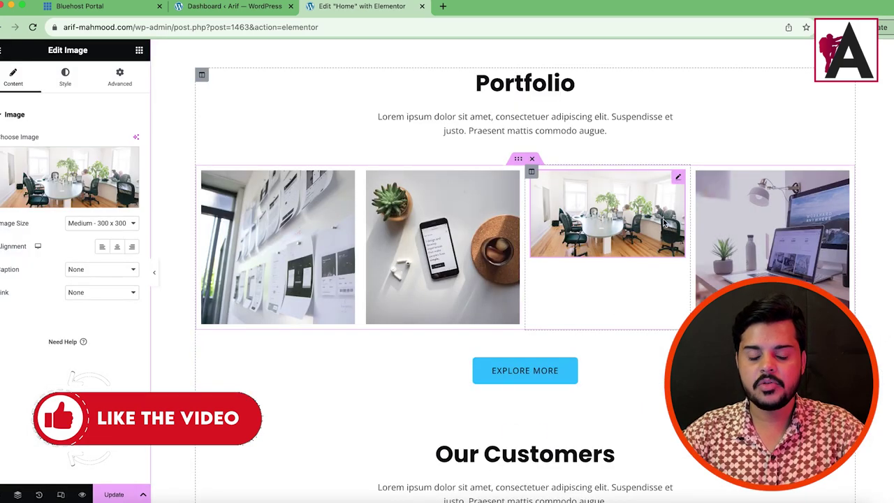
# Step: Set the third Portfolio image back to portfolio3.jpg from the media library
pyautogui.click(48, 188)
pyautogui.click(419, 271)
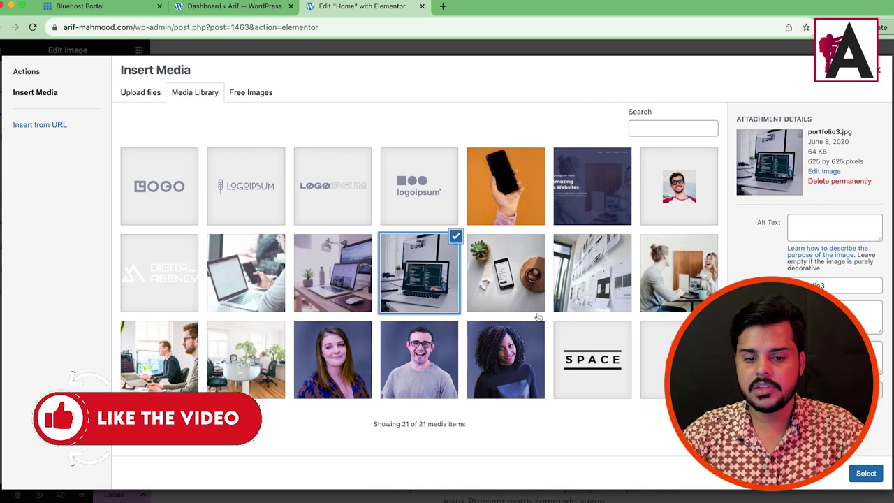
pyautogui.click(866, 473)
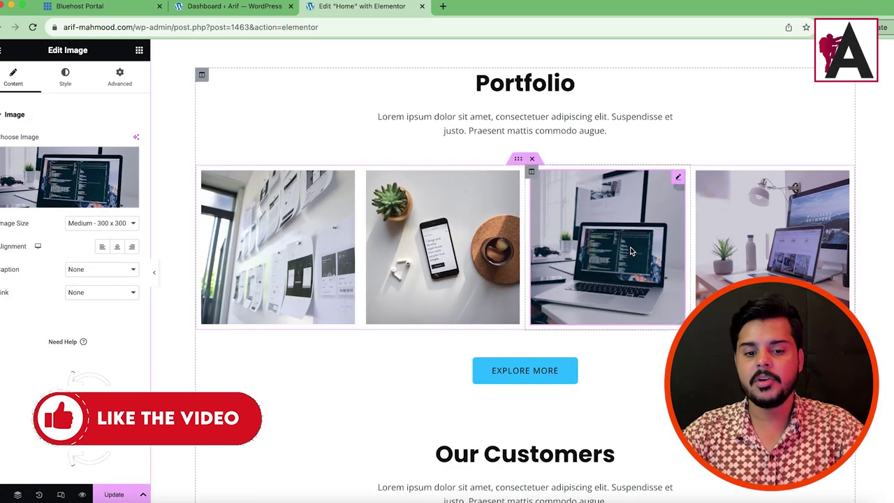
# Step: Set the hero section's background image to about-bg-img.jpg from the media library and update the page
pyautogui.scroll(15, 561, 333)
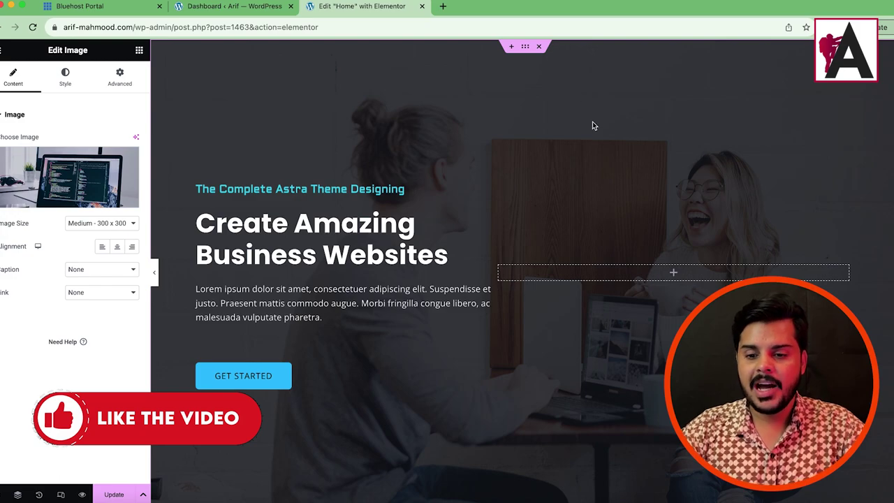
pyautogui.click(525, 49)
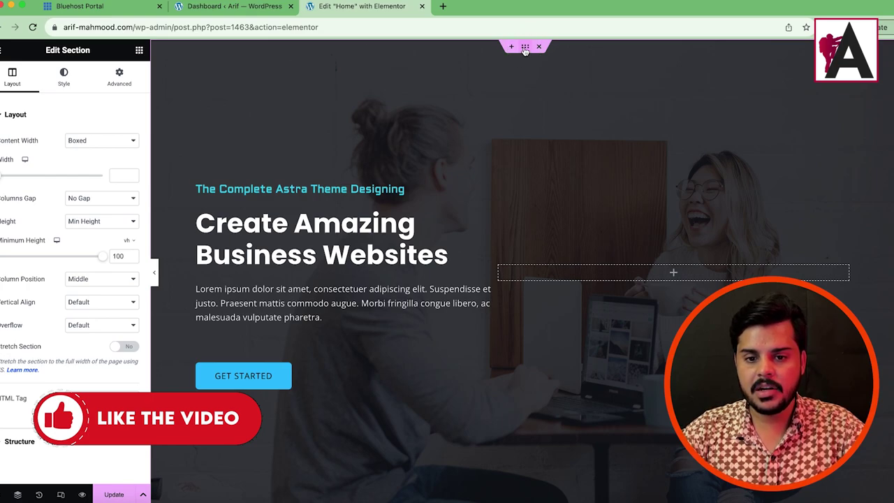
pyautogui.click(64, 77)
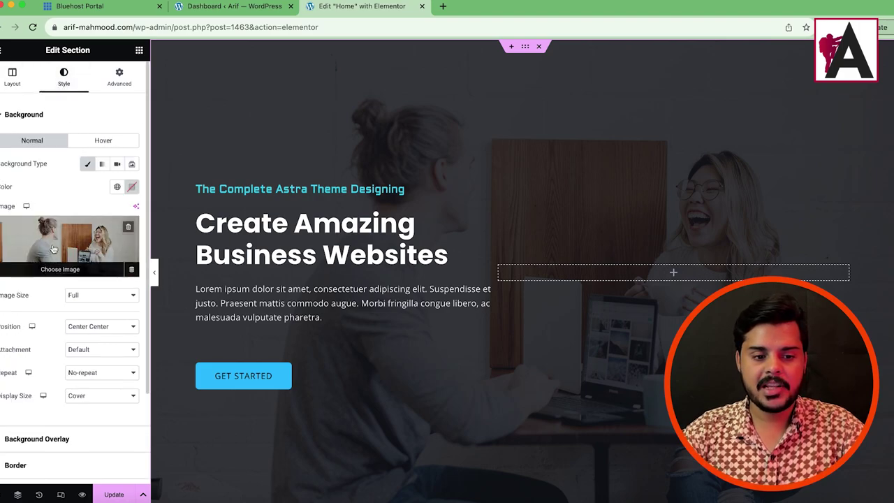
pyautogui.click(98, 269)
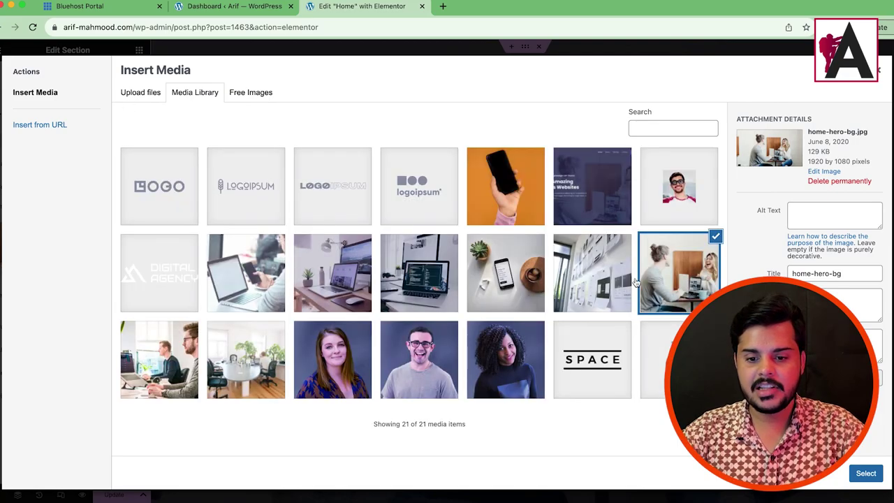
pyautogui.click(220, 355)
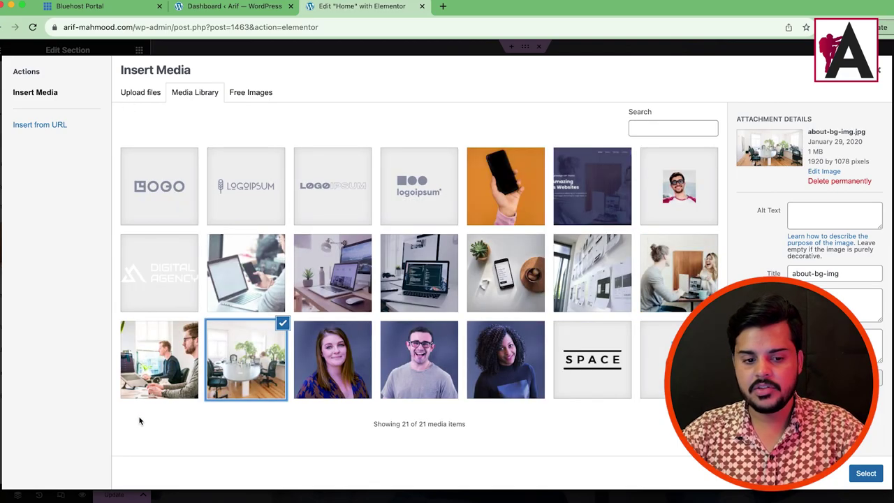
pyautogui.click(866, 472)
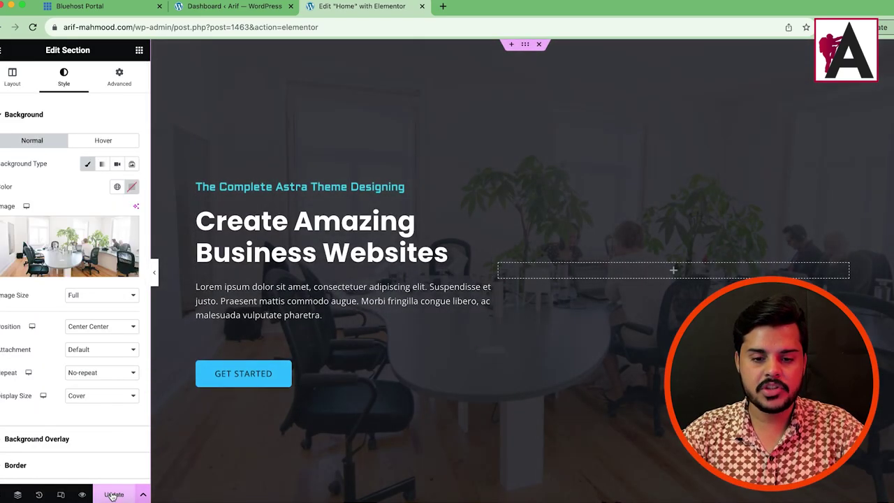
# Step: Open the live site from the WordPress dashboard in a new browser tab and check the hero section there
pyautogui.click(266, 7)
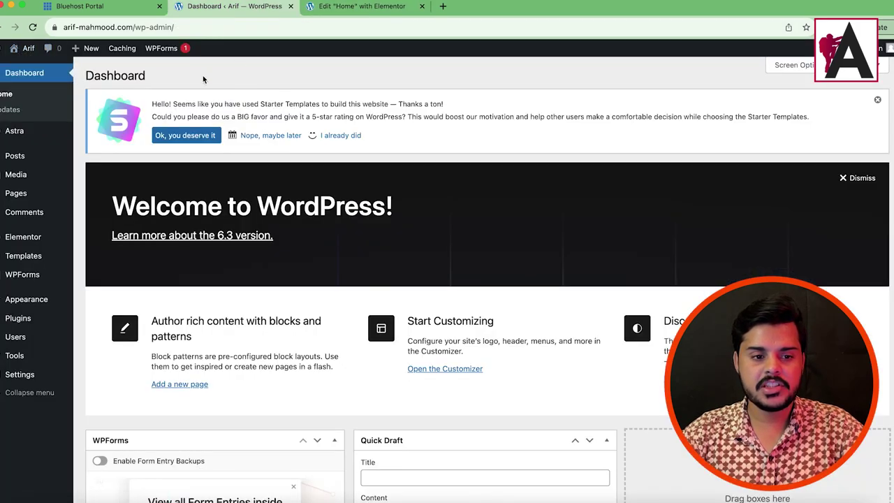
pyautogui.rightClick(29, 70)
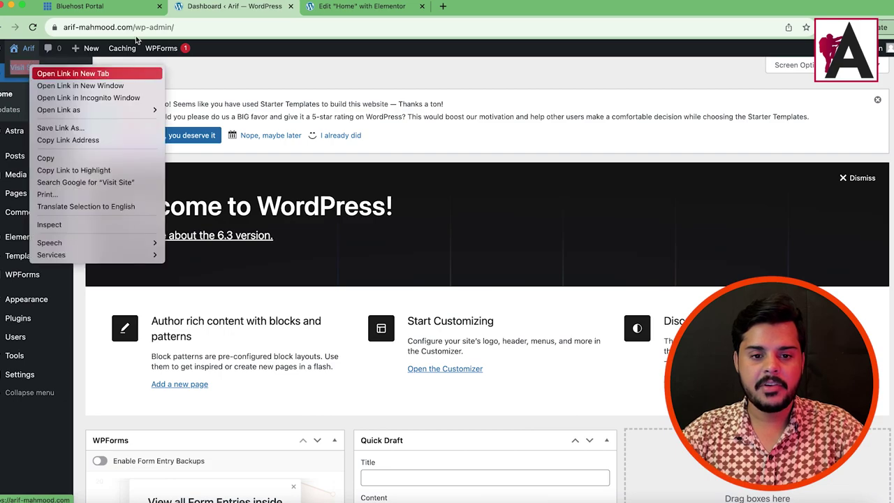
pyautogui.click(70, 74)
pyautogui.click(362, 6)
pyautogui.click(497, 7)
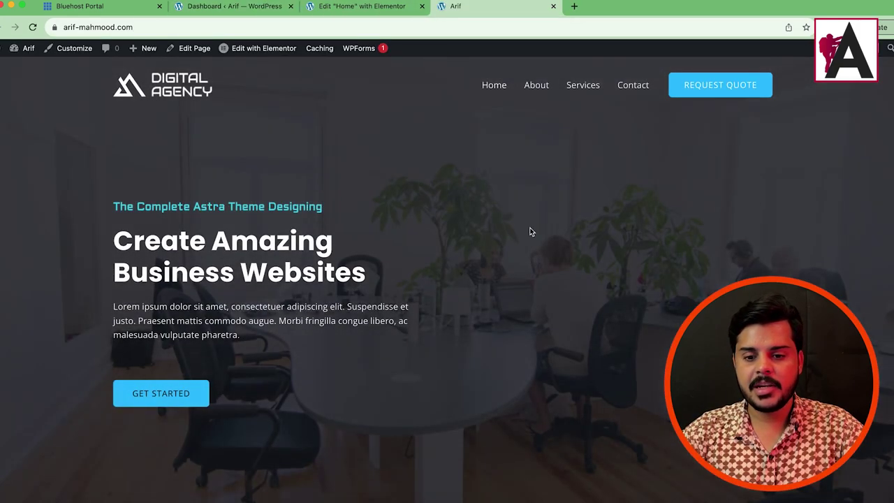
# Step: Return to the Home page editor, select the eCommerce icon box and view the icon choices in its Icon Library
pyautogui.click(362, 6)
pyautogui.scroll(-10, 531, 245)
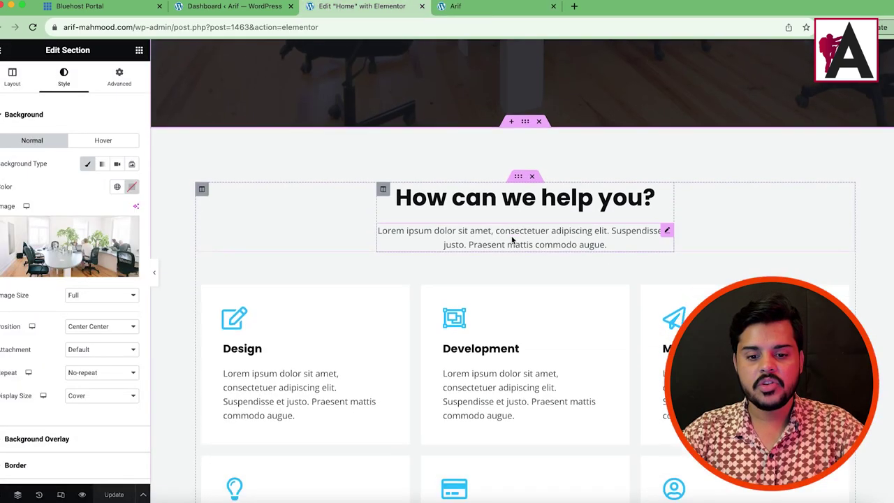
pyautogui.click(601, 128)
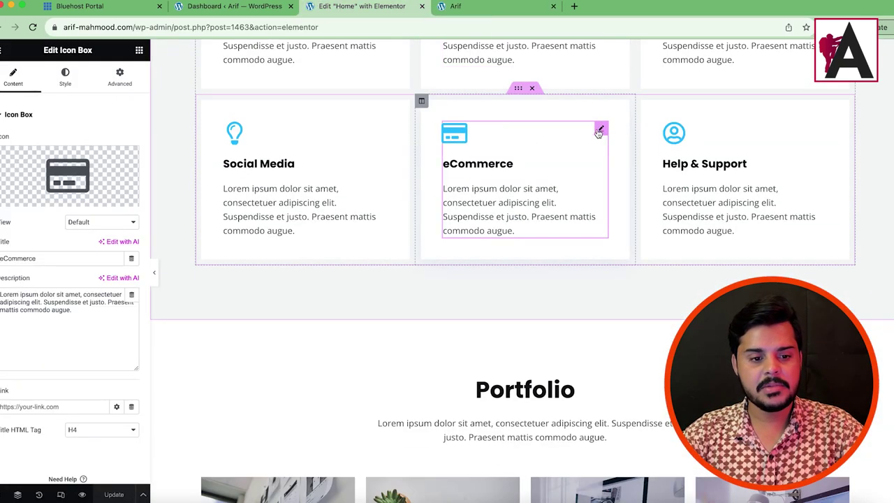
pyautogui.click(63, 181)
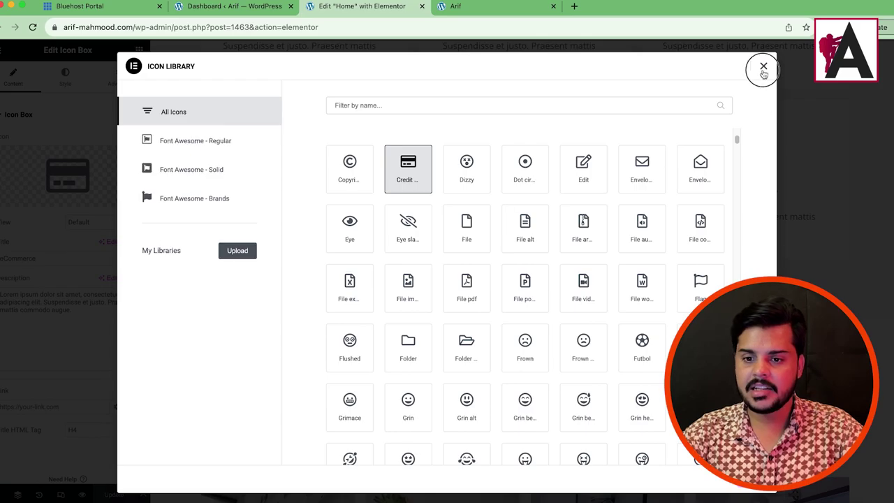
pyautogui.click(761, 65)
# Step: Go to the About page on the live site and open it for editing in Elementor
pyautogui.scroll(-20, 577, 301)
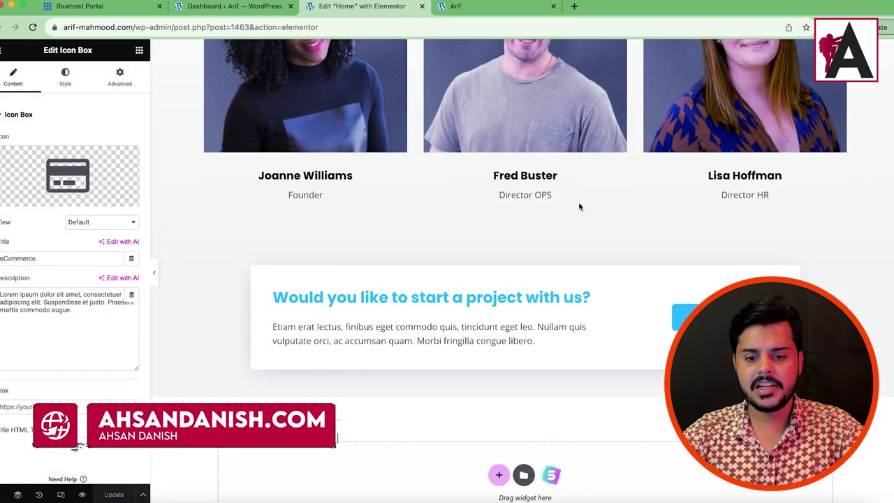
pyautogui.scroll(3, 415, 333)
pyautogui.scroll(-3, 388, 309)
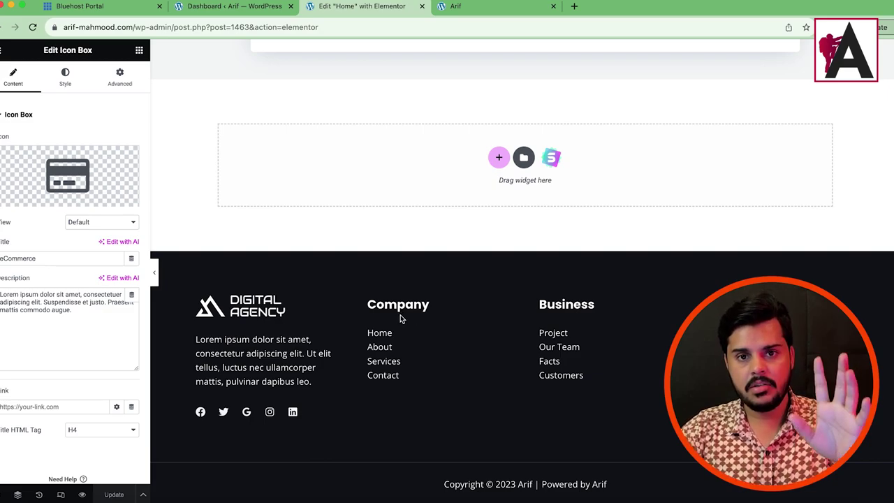
pyautogui.scroll(15, 419, 308)
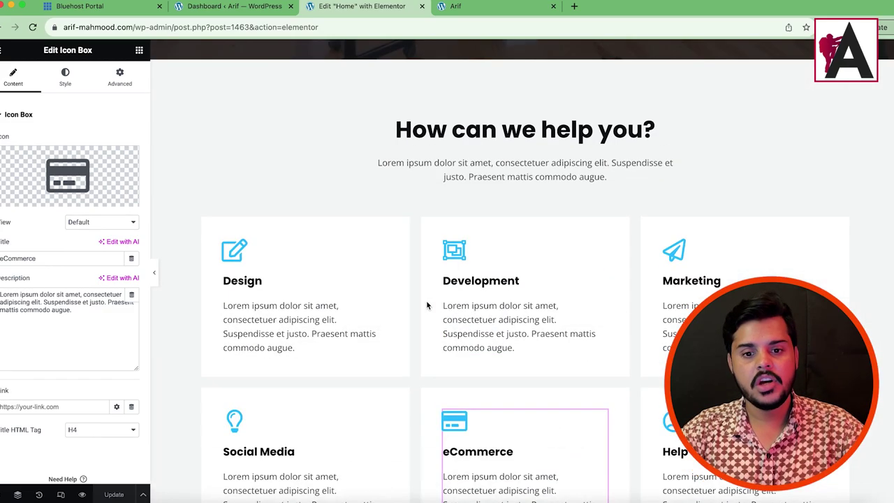
pyautogui.scroll(3, 427, 305)
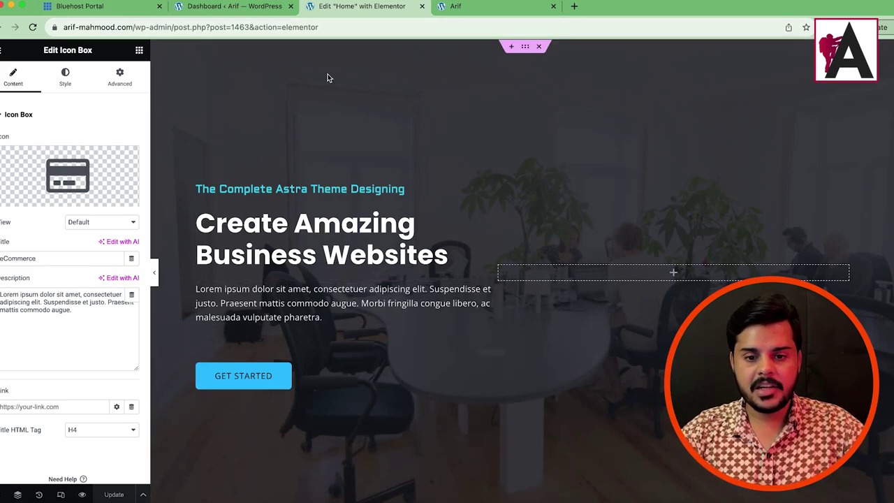
pyautogui.click(457, 8)
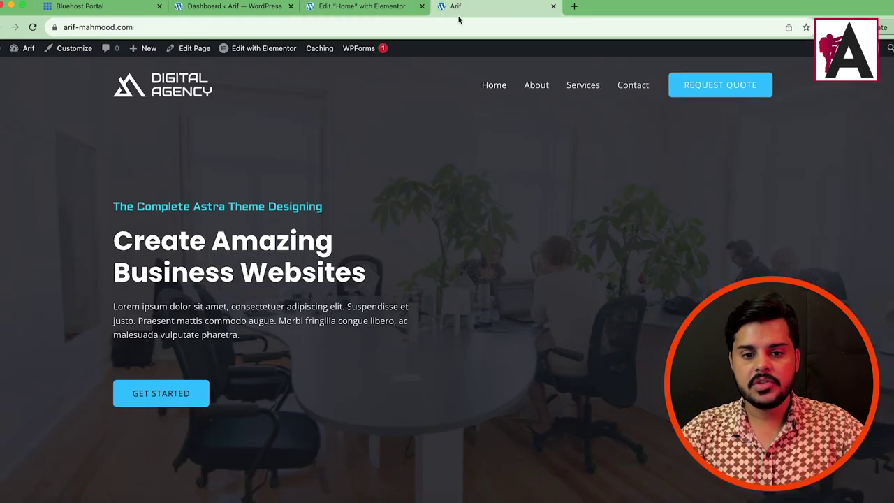
pyautogui.click(536, 87)
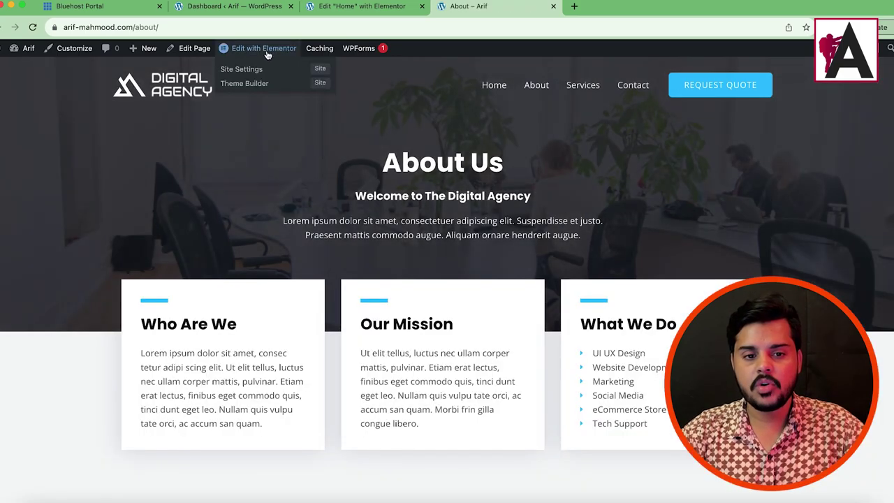
pyautogui.click(275, 53)
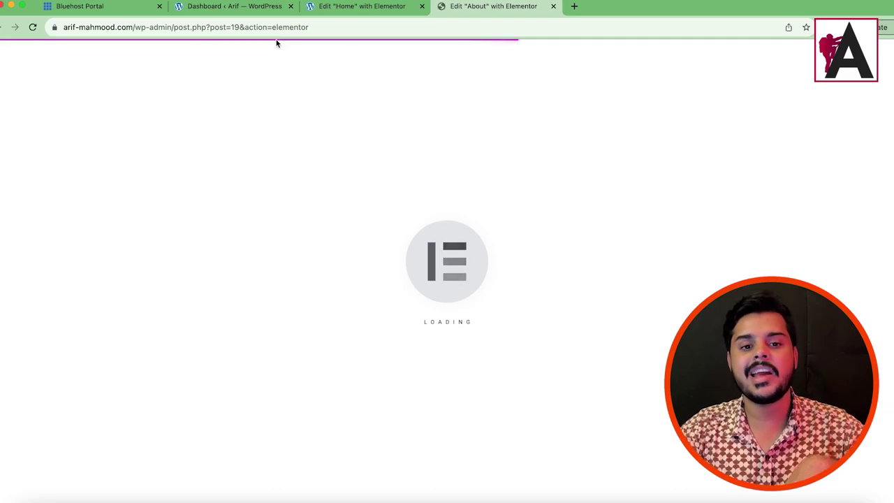
# Step: Return to the Home page editor and delete the second row of service boxes containing Social Media and eCommerce
pyautogui.click(318, 8)
pyautogui.scroll(-10, 577, 335)
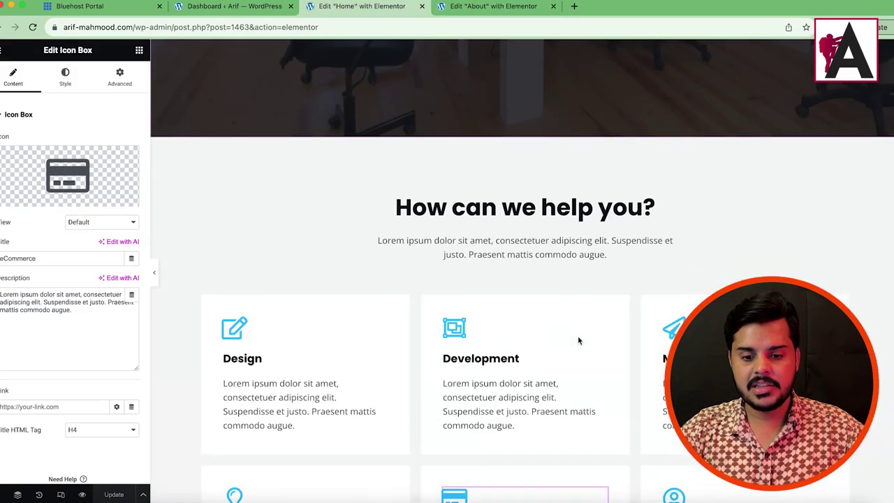
pyautogui.scroll(5, 479, 206)
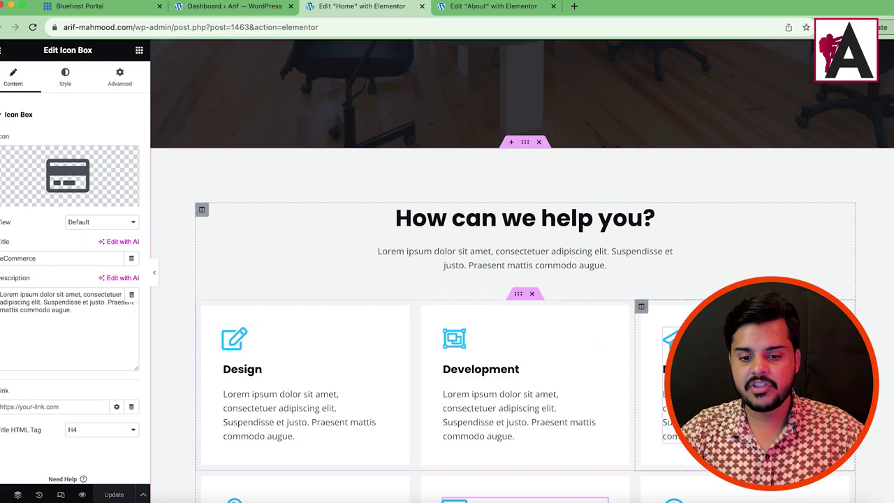
pyautogui.scroll(-3, 577, 294)
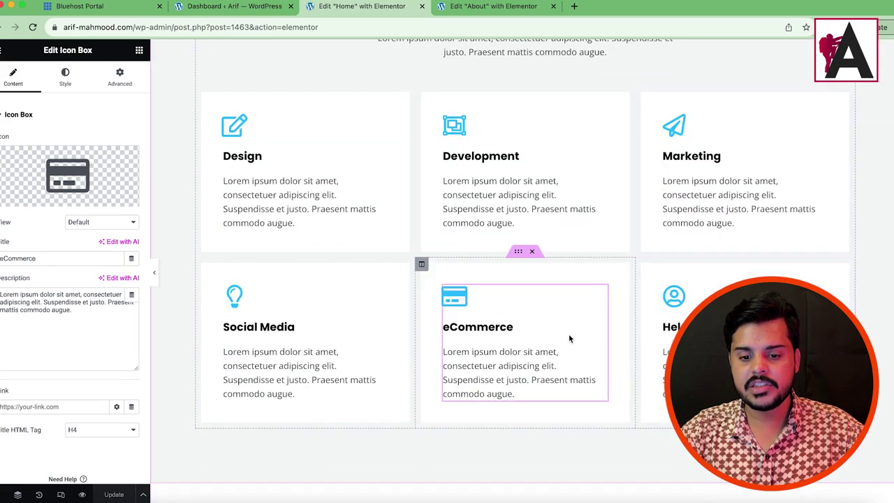
pyautogui.click(532, 252)
pyautogui.scroll(3, 567, 454)
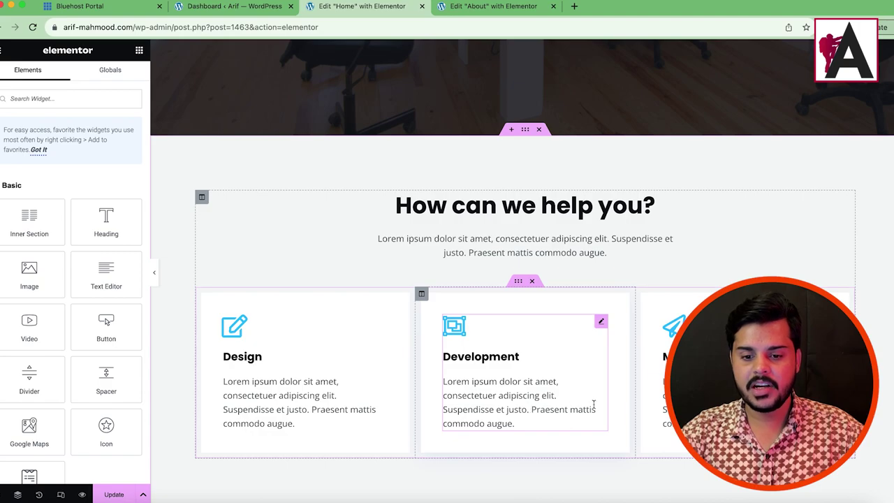
# Step: Delete the Marketing column from the services row, and duplicate the inner section holding the Design and Development boxes
pyautogui.scroll(-3, 593, 404)
pyautogui.scroll(3, 508, 216)
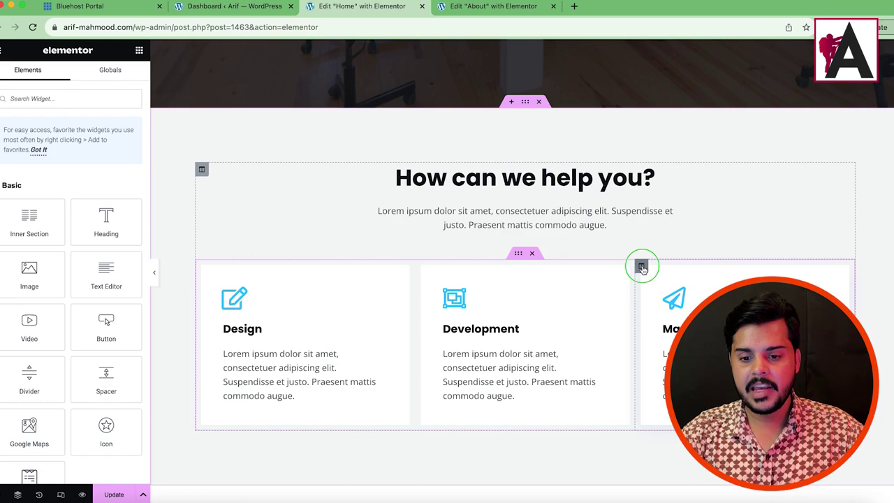
pyautogui.rightClick(642, 269)
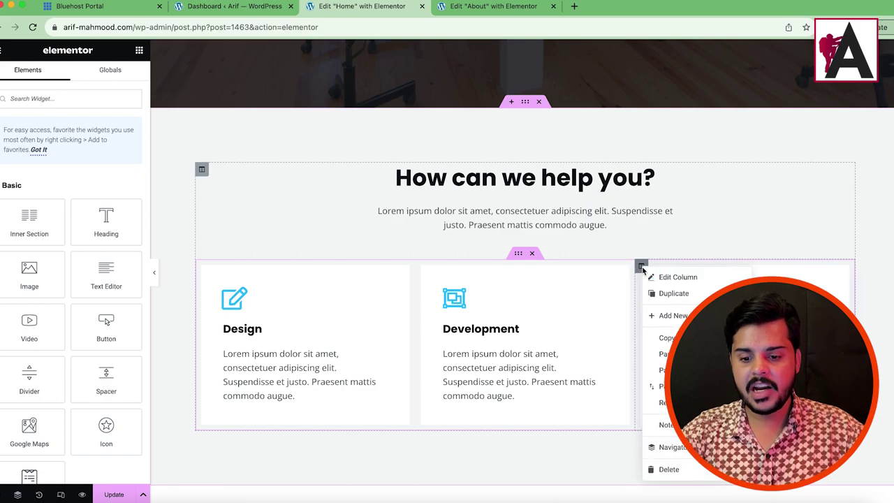
pyautogui.click(668, 472)
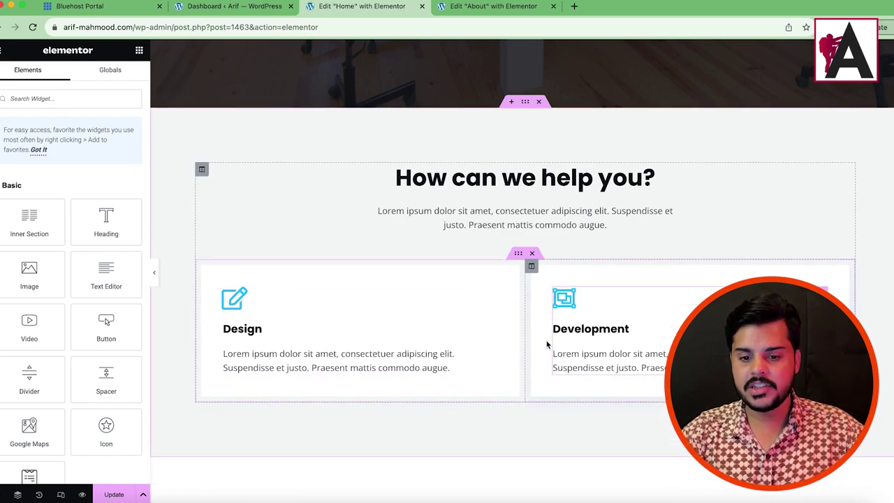
pyautogui.rightClick(518, 255)
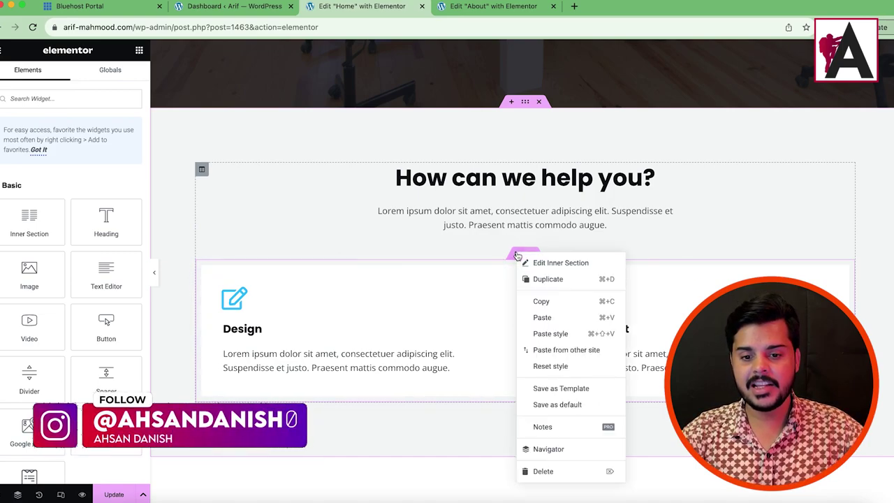
pyautogui.click(536, 285)
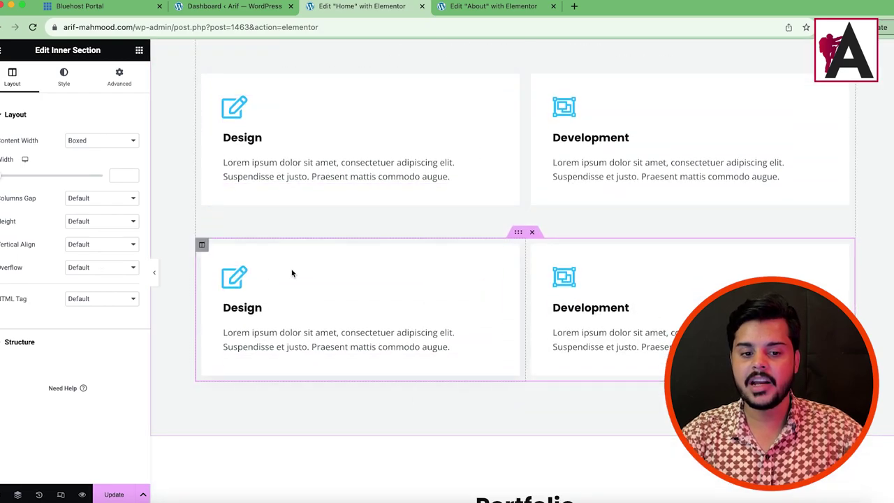
# Step: Change the icon of the Design box in the duplicated row to the audio file icon
pyautogui.click(292, 273)
pyautogui.click(35, 200)
pyautogui.click(628, 228)
pyautogui.click(742, 481)
# Step: Change the icon of the Development box in the duplicated row to Sad tear
pyautogui.click(654, 299)
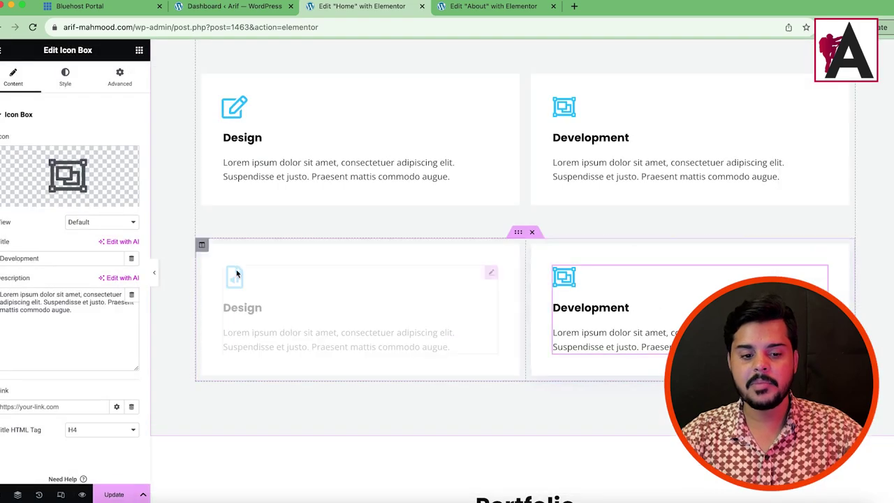
pyautogui.click(68, 175)
pyautogui.click(349, 292)
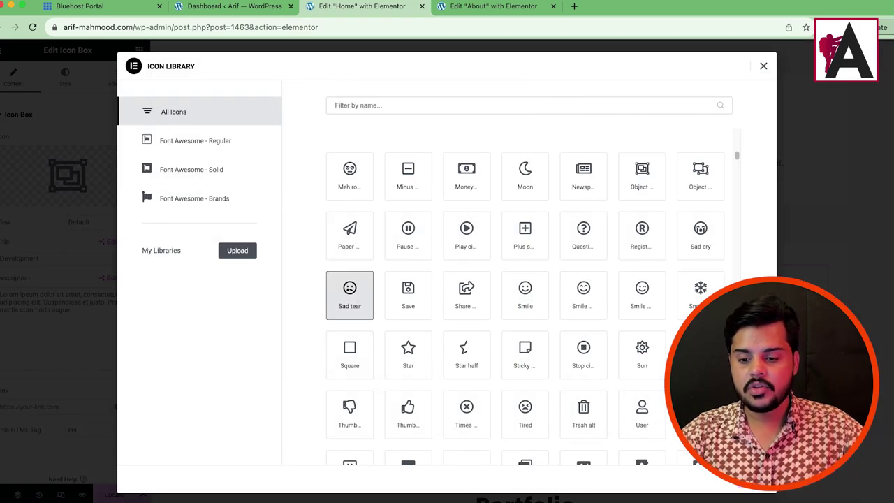
pyautogui.click(742, 480)
# Step: Delete the customer logos section and the Our Customers heading section, and update the Home page
pyautogui.scroll(5, 498, 242)
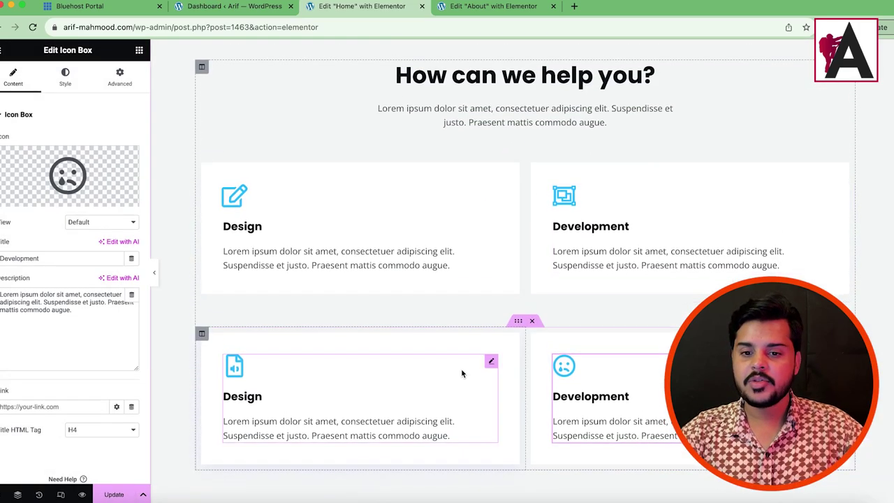
pyautogui.scroll(-3, 443, 384)
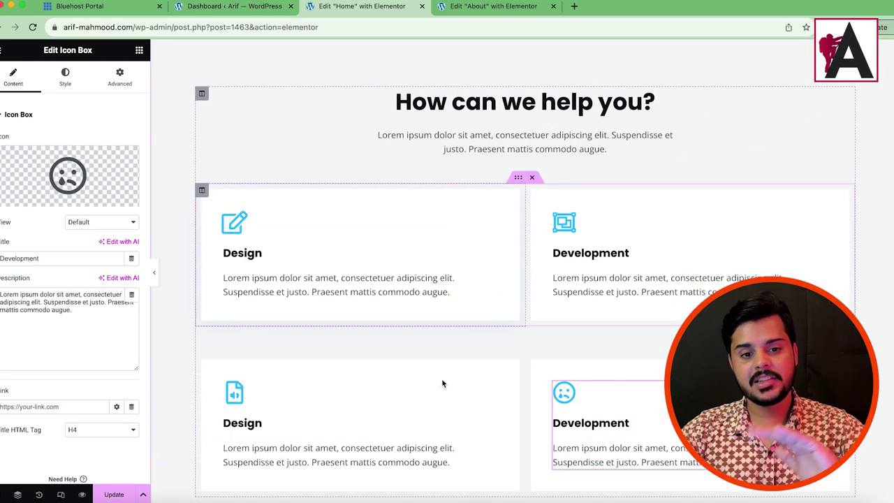
pyautogui.scroll(7, 455, 398)
pyautogui.scroll(-15, 430, 393)
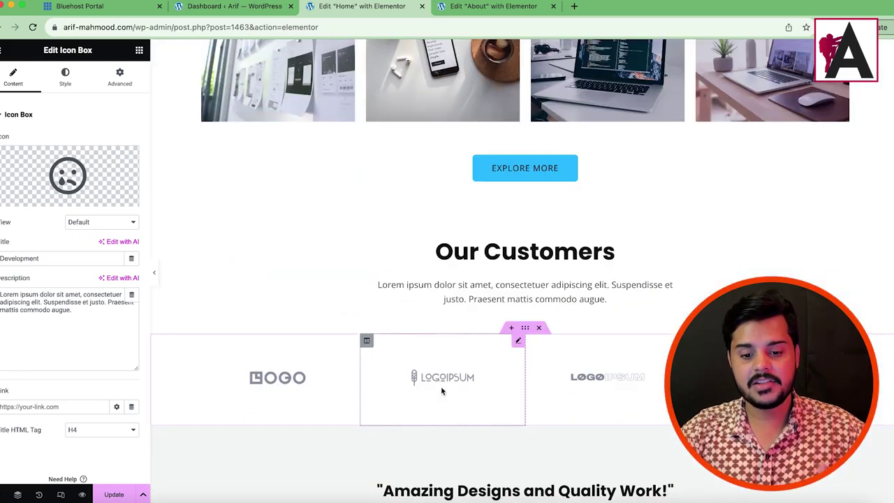
pyautogui.scroll(5, 384, 397)
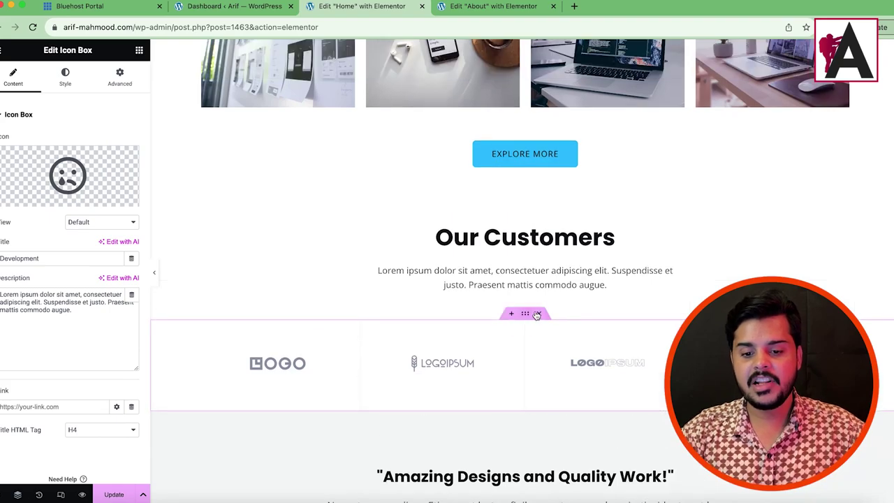
pyautogui.click(540, 314)
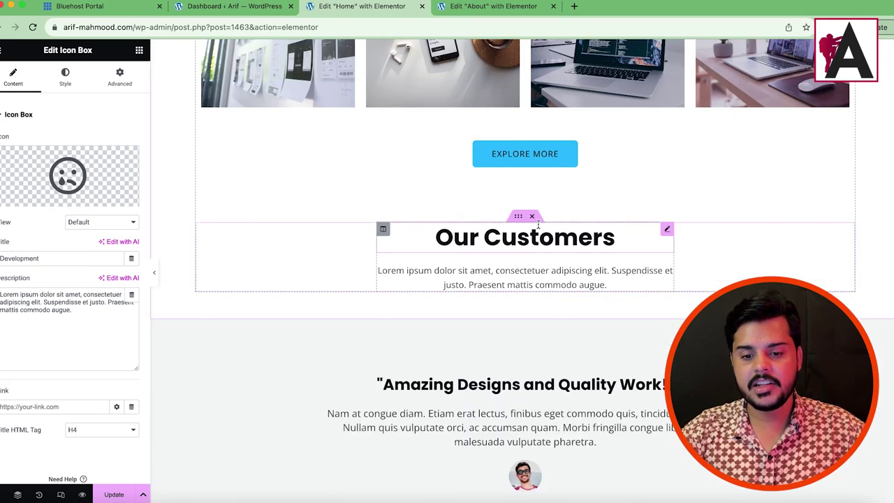
pyautogui.click(535, 215)
pyautogui.click(113, 495)
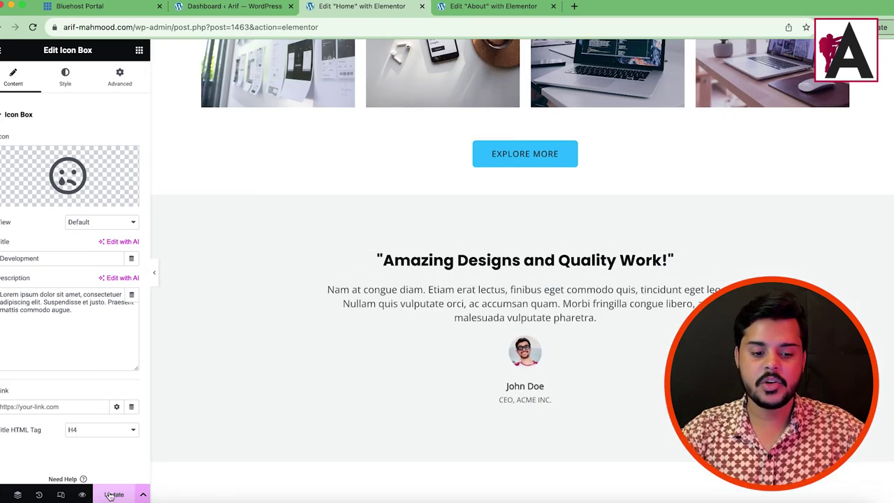
# Step: Switch to the About page's Elementor editor
pyautogui.click(460, 13)
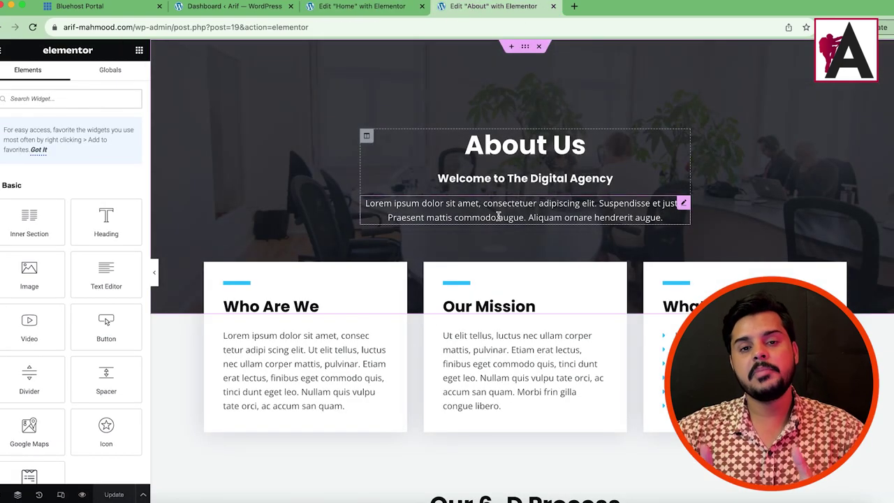